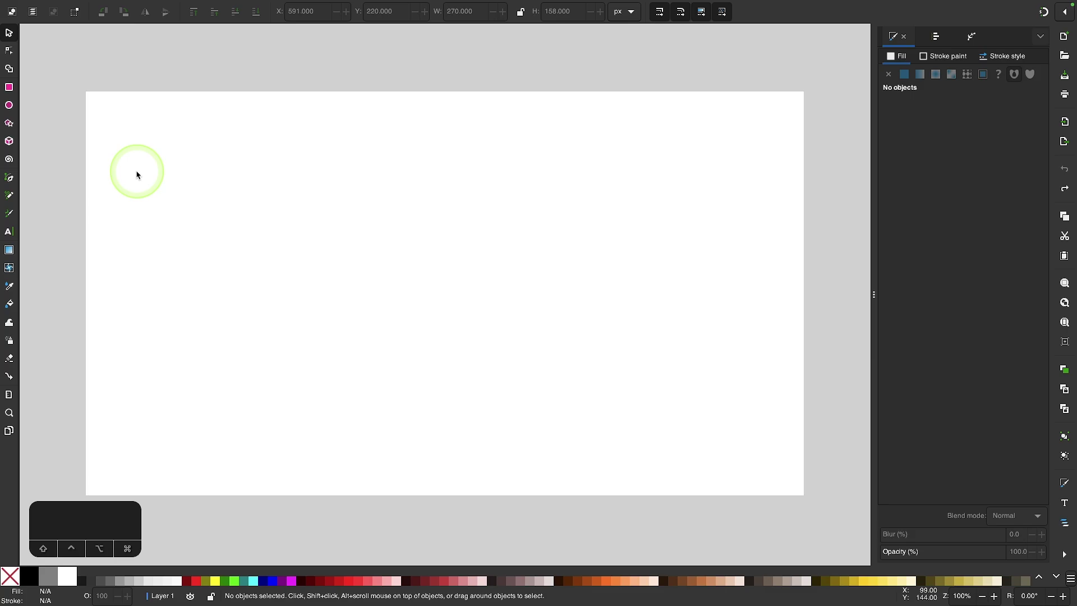
# Step: Draw a 291 × 281 px rectangle with no fill and a thick black outline
pyautogui.click(10, 89)
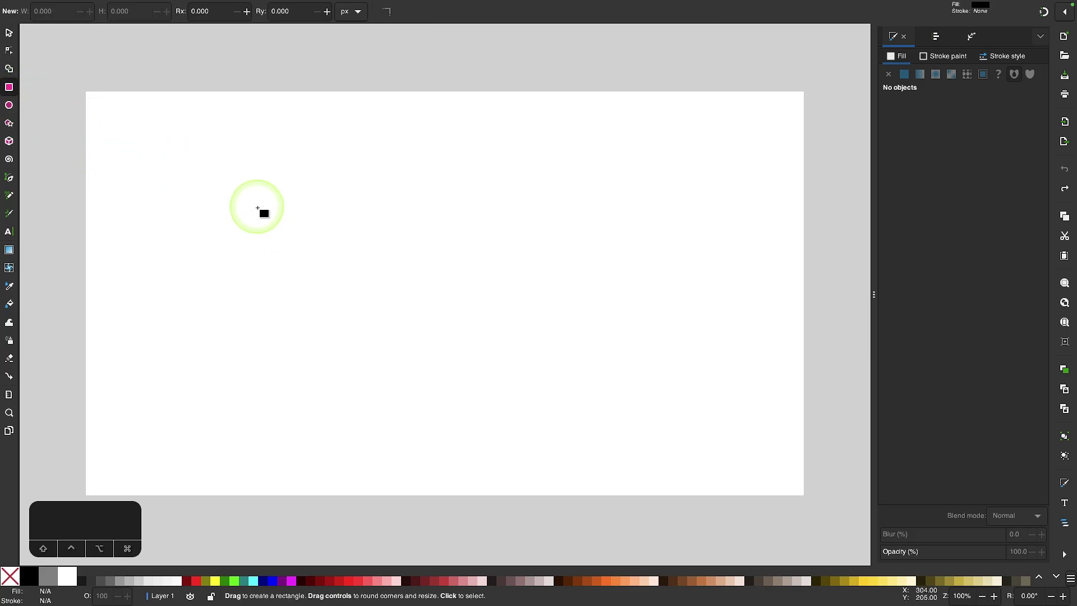
pyautogui.moveTo(283, 195); pyautogui.dragTo(447, 354)
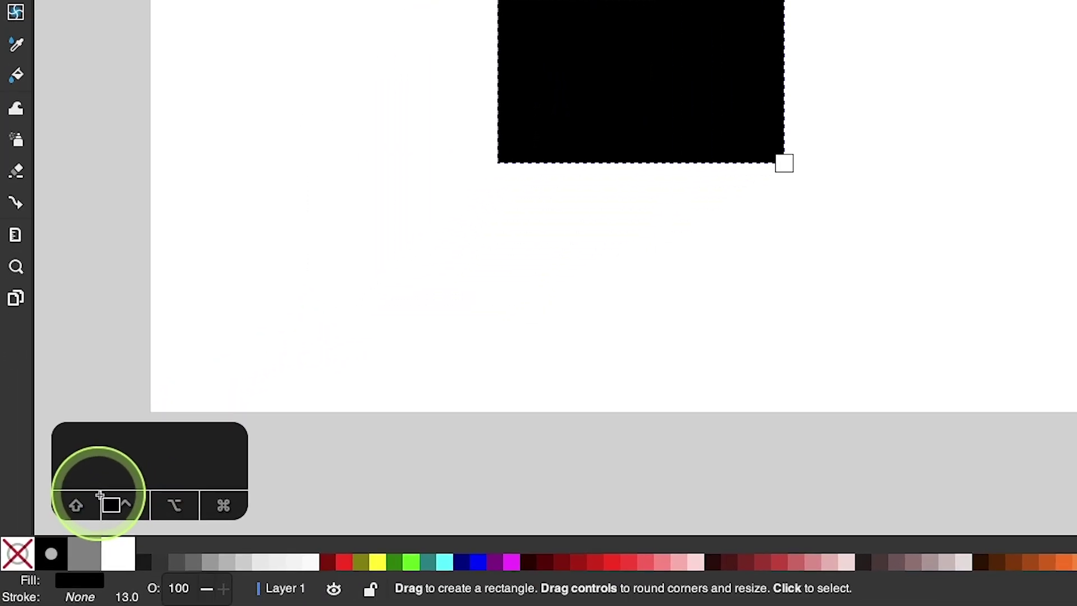
pyautogui.click(18, 554)
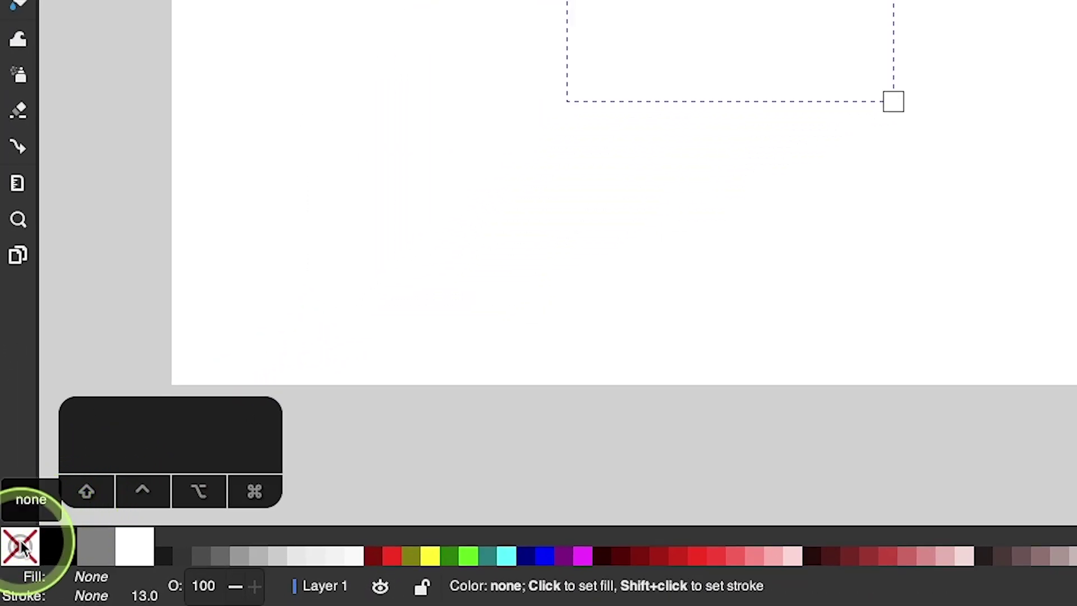
pyautogui.press('shift')
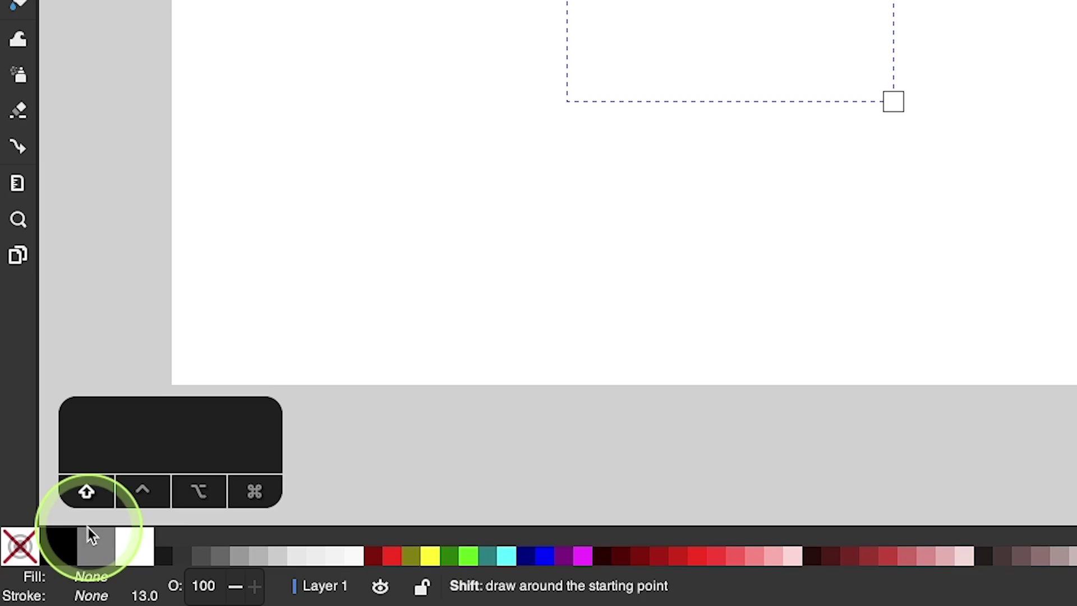
pyautogui.keyDown('shift'); pyautogui.click(62, 540); pyautogui.keyUp('shift')
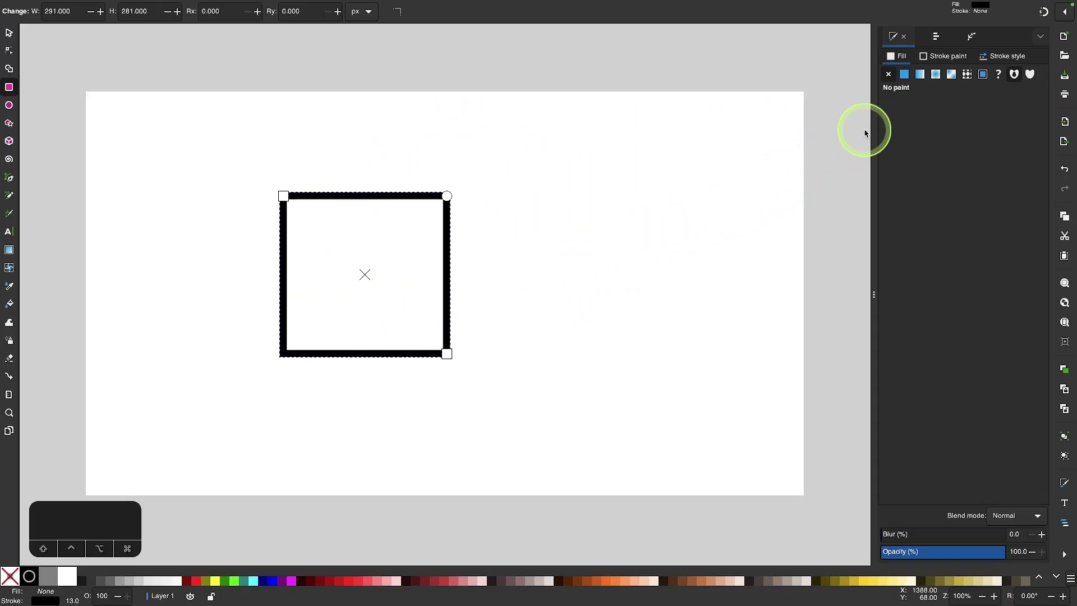
# Step: Set the square's stroke width to 8 px and apply the 2 4 dash pattern
pyautogui.click(1004, 56)
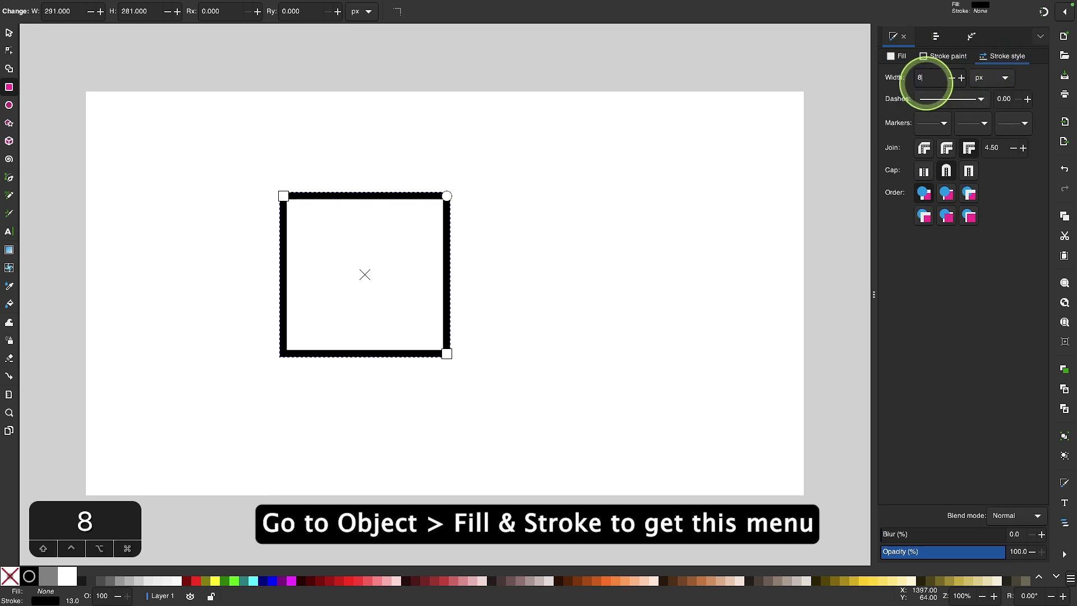
pyautogui.press('Return')
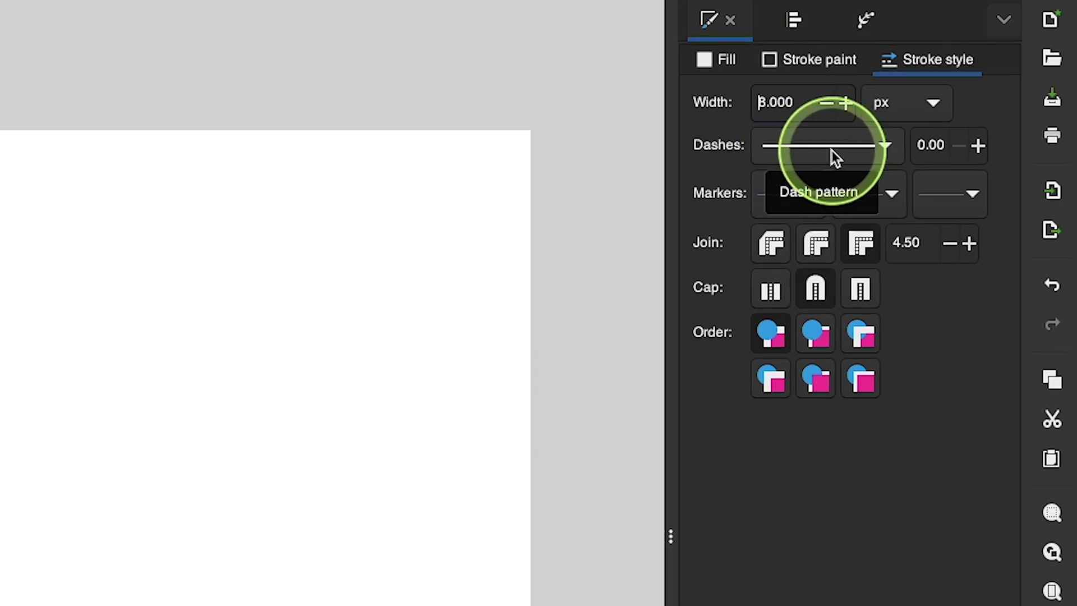
pyautogui.click(830, 153)
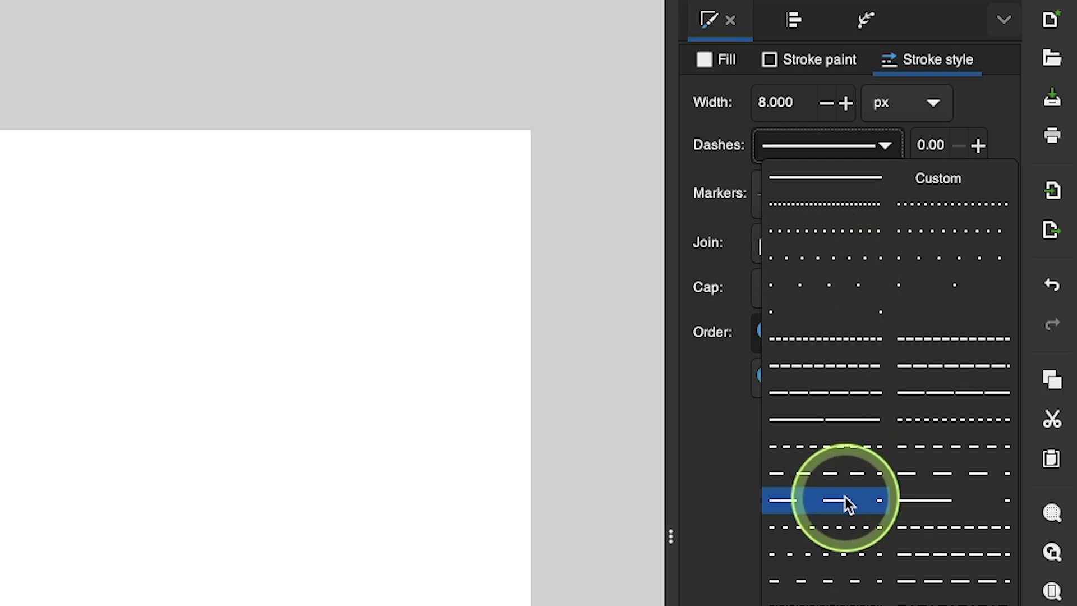
pyautogui.click(834, 529)
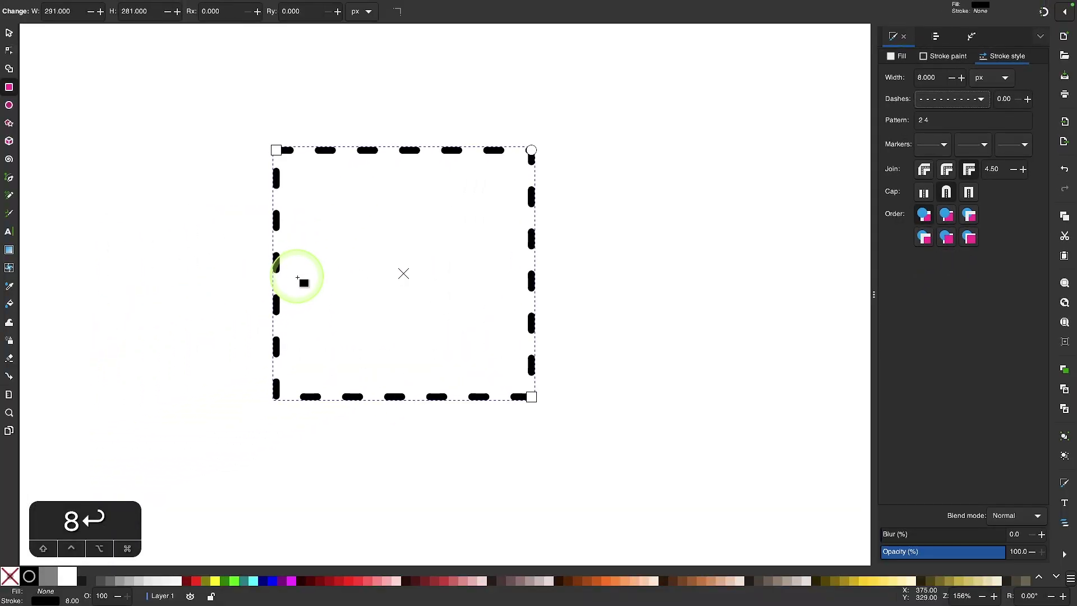
pyautogui.scroll(2, 533, 266)
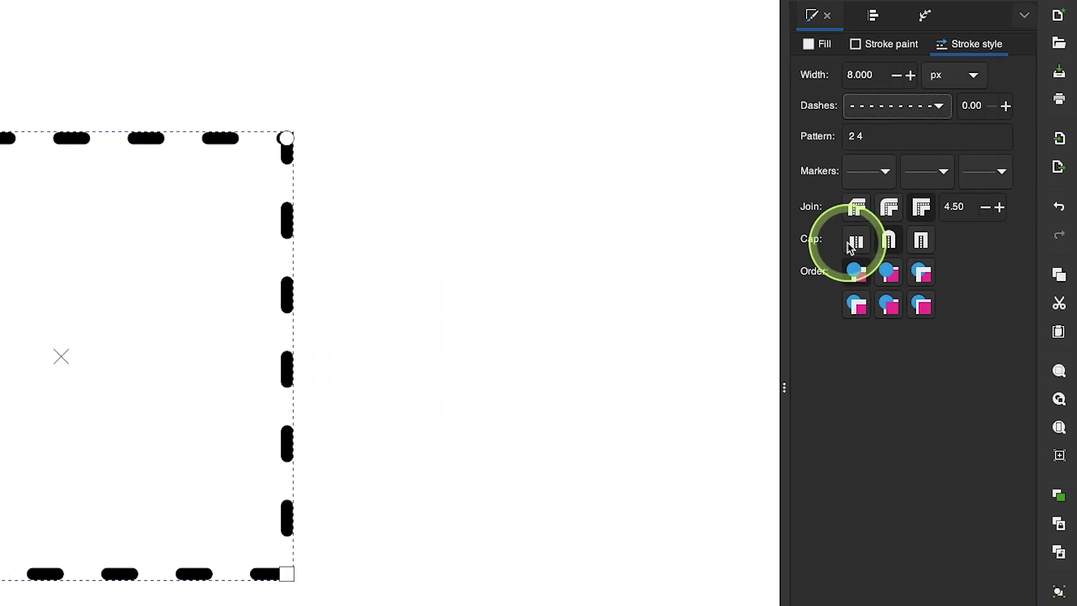
# Step: Give the dashes butt caps and switch to the even 3 3 dash pattern
pyautogui.click(851, 247)
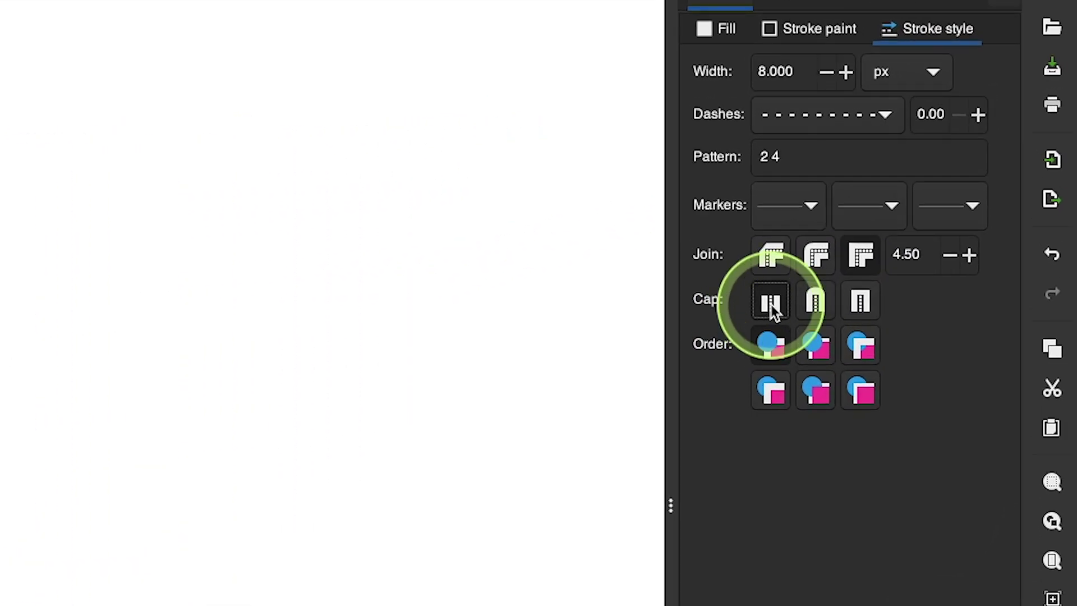
pyautogui.click(825, 306)
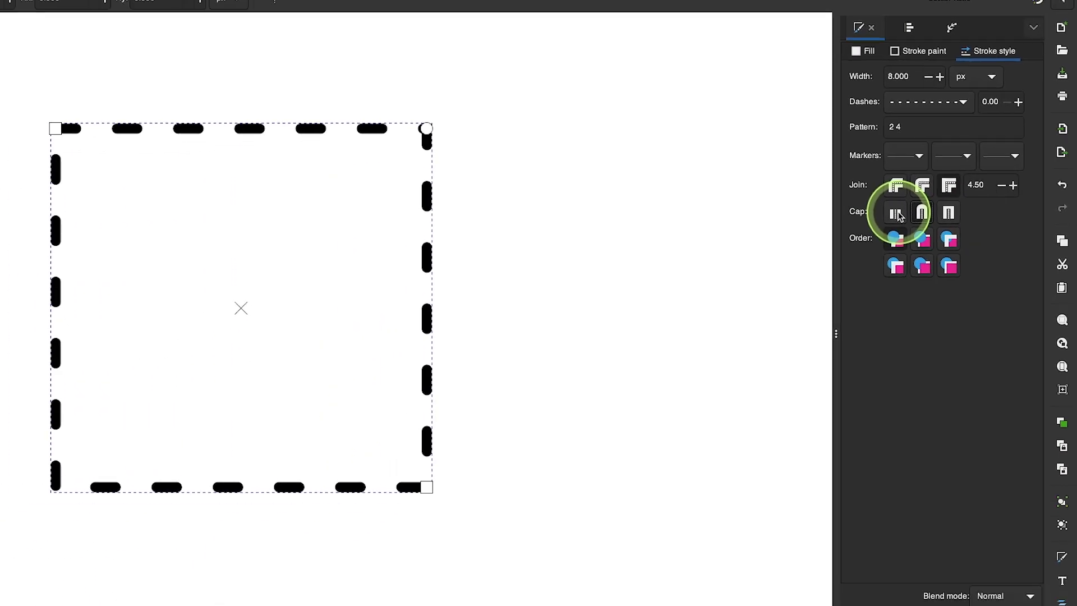
pyautogui.click(898, 215)
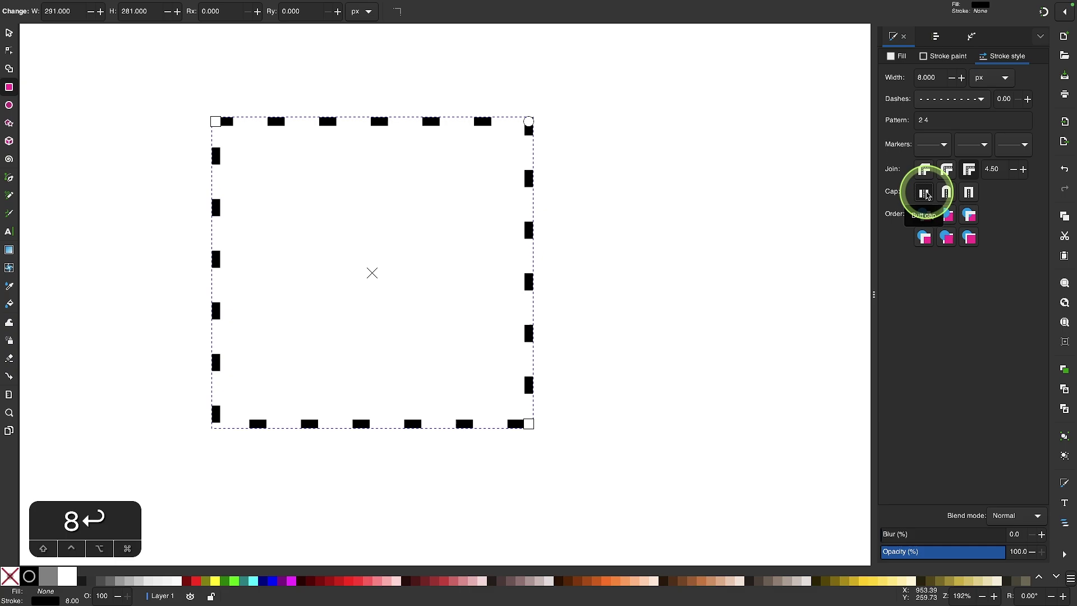
pyautogui.click(954, 100)
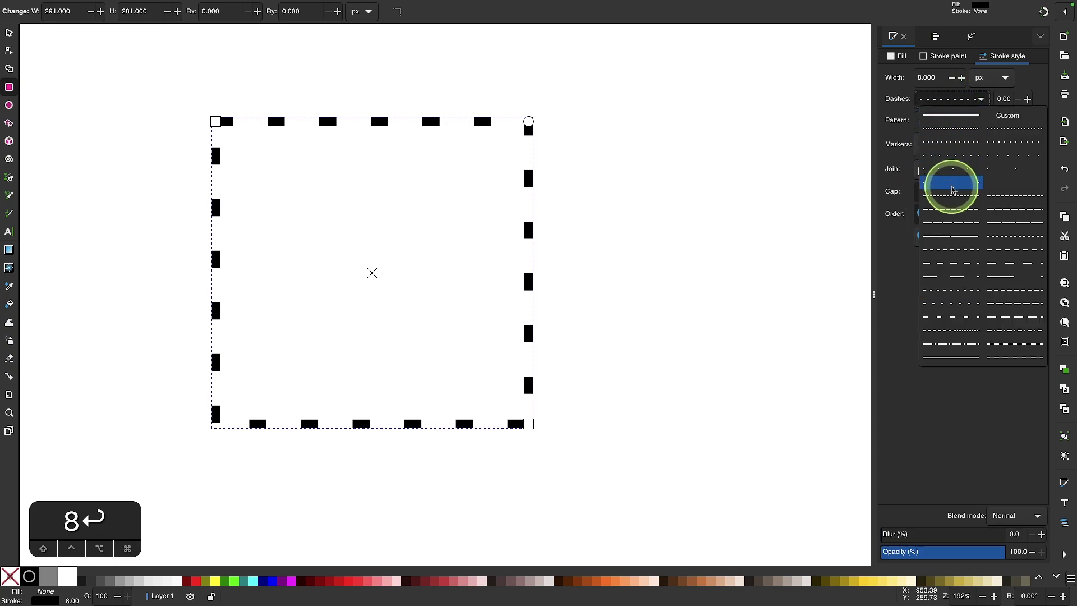
pyautogui.click(952, 250)
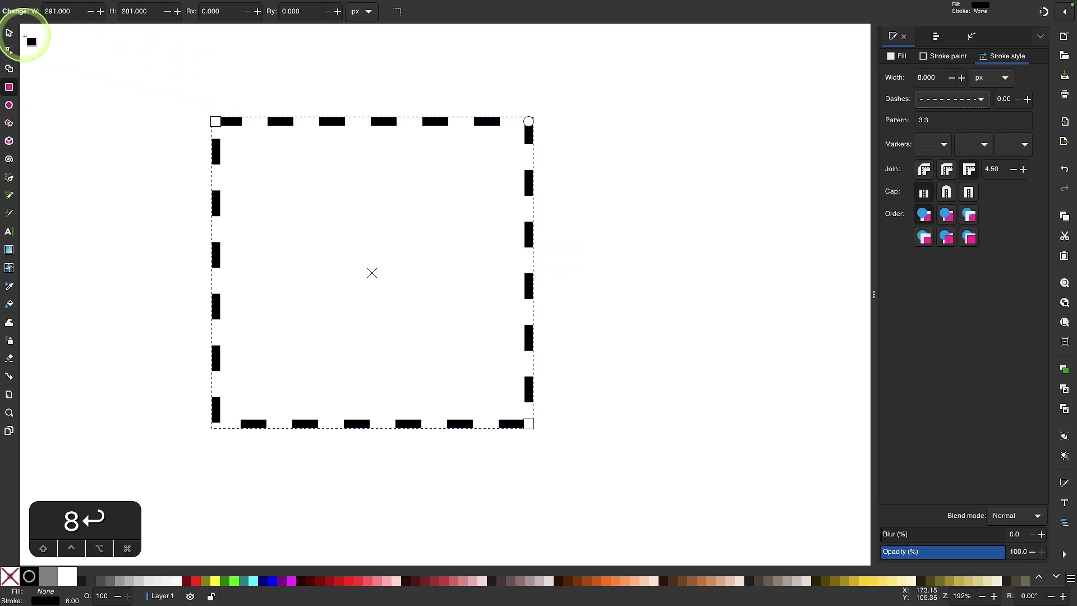
pyautogui.click(9, 33)
pyautogui.scroll(-1, 540, 305)
pyautogui.click(620, 299)
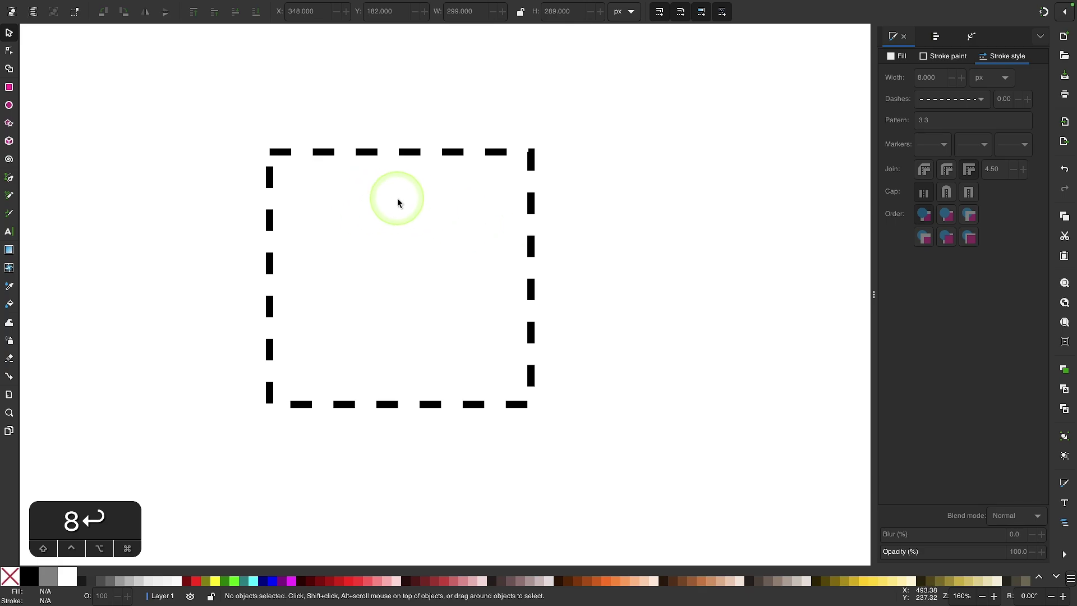
pyautogui.press('1')
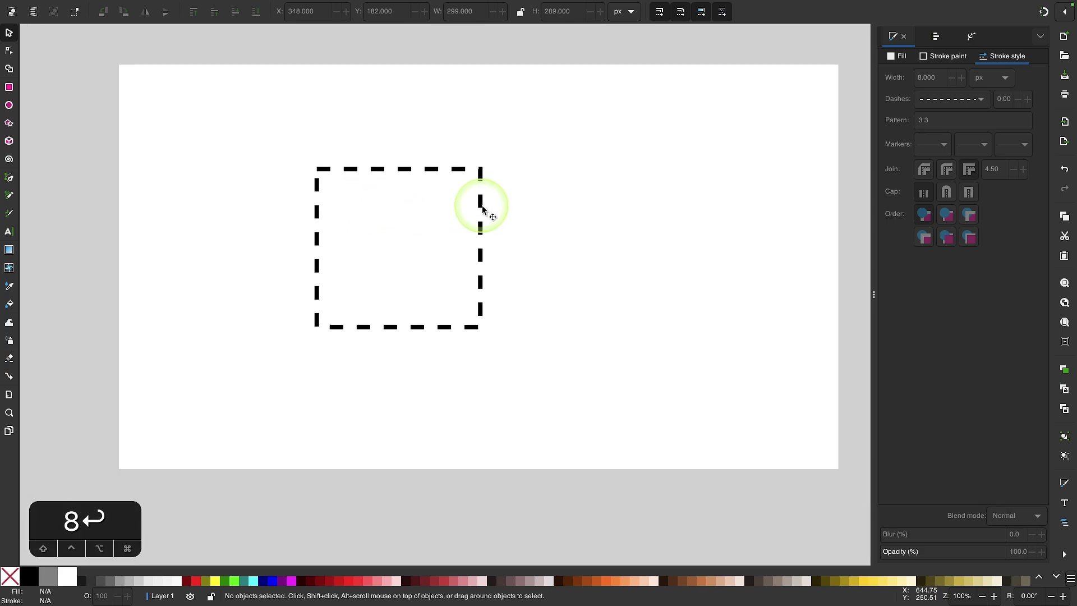
# Step: Place a duplicate of the dashed square to its right with a solid 8 px outline
pyautogui.moveTo(481, 204); pyautogui.dragTo(671, 224)
pyautogui.hotkey('ctrl', 'd')
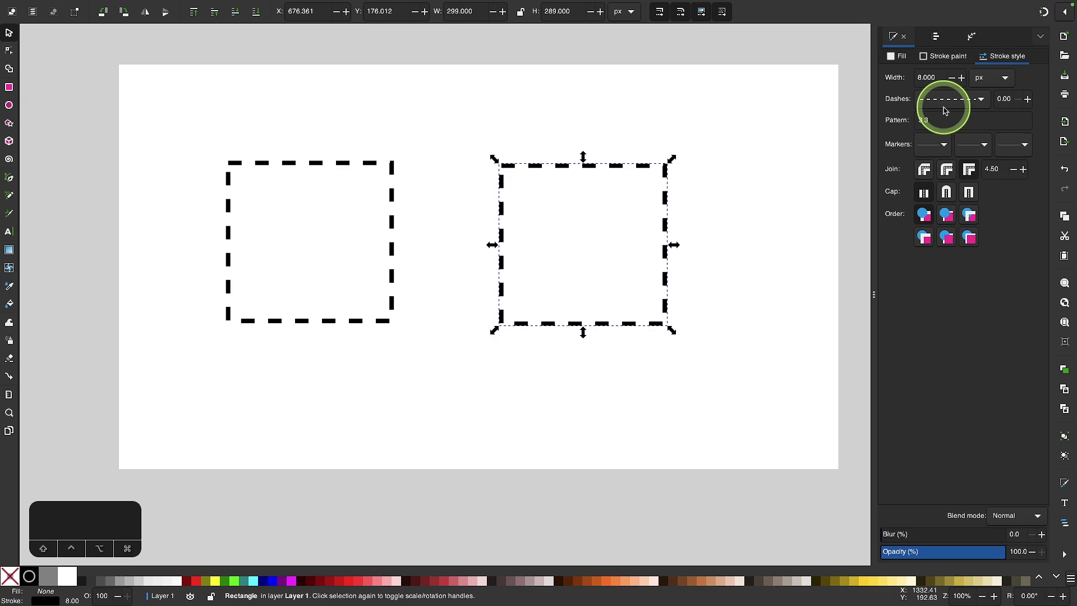
pyautogui.click(936, 105)
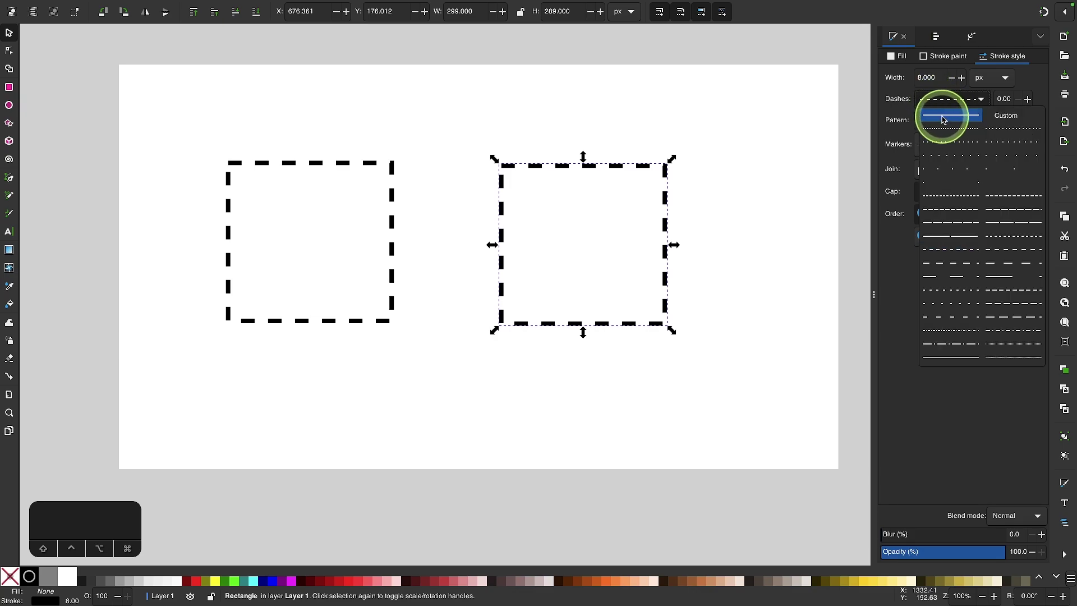
pyautogui.click(943, 117)
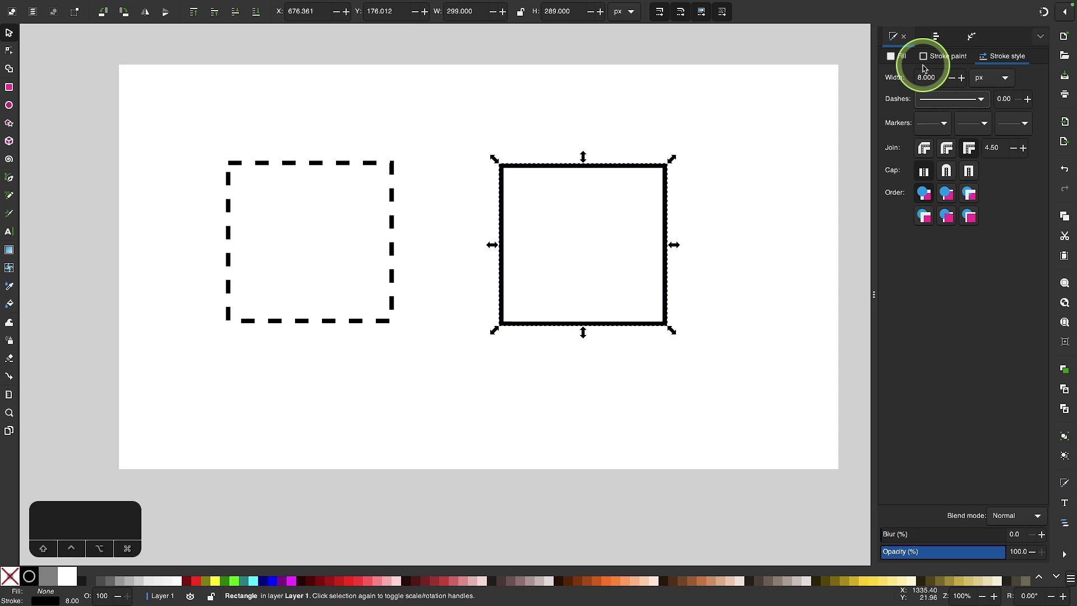
# Step: Reverse the copy's path direction and apply the Dashed Stroke path effect to it
pyautogui.click(974, 41)
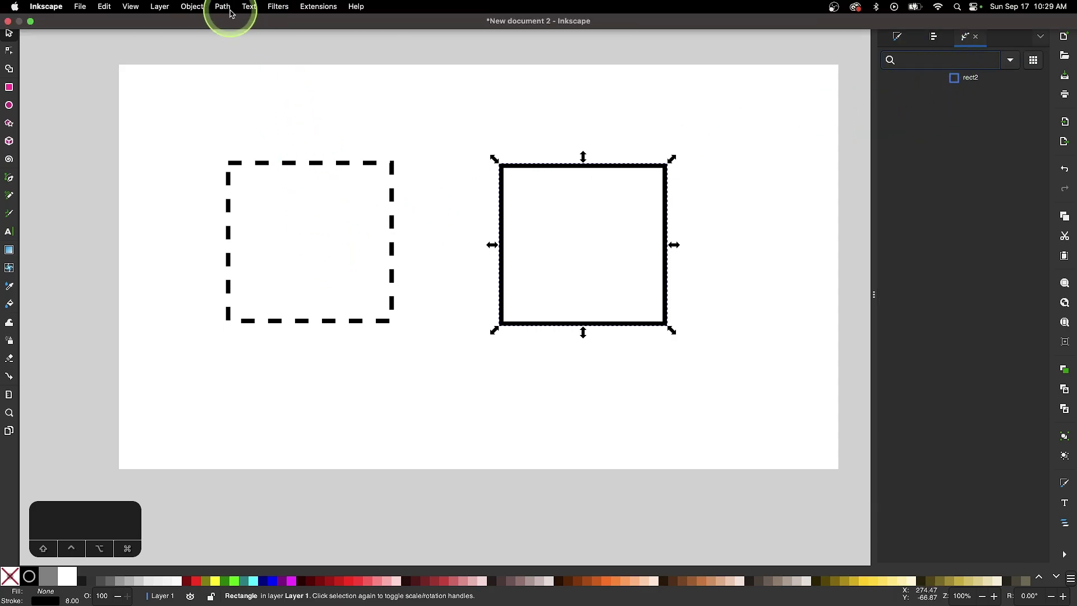
pyautogui.click(223, 6)
pyautogui.click(247, 303)
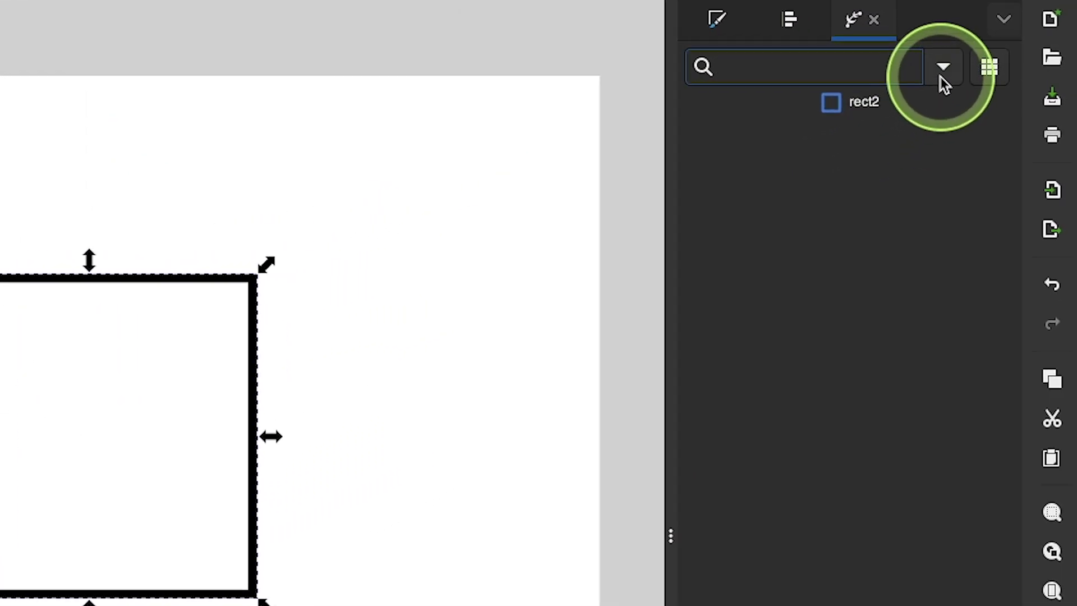
pyautogui.click(962, 65)
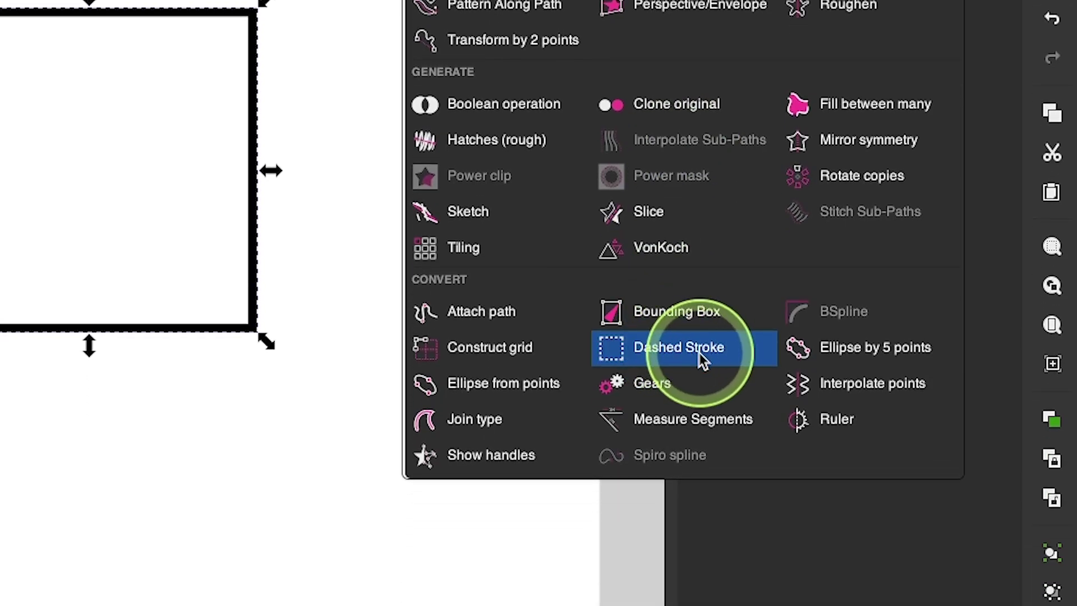
pyautogui.click(699, 353)
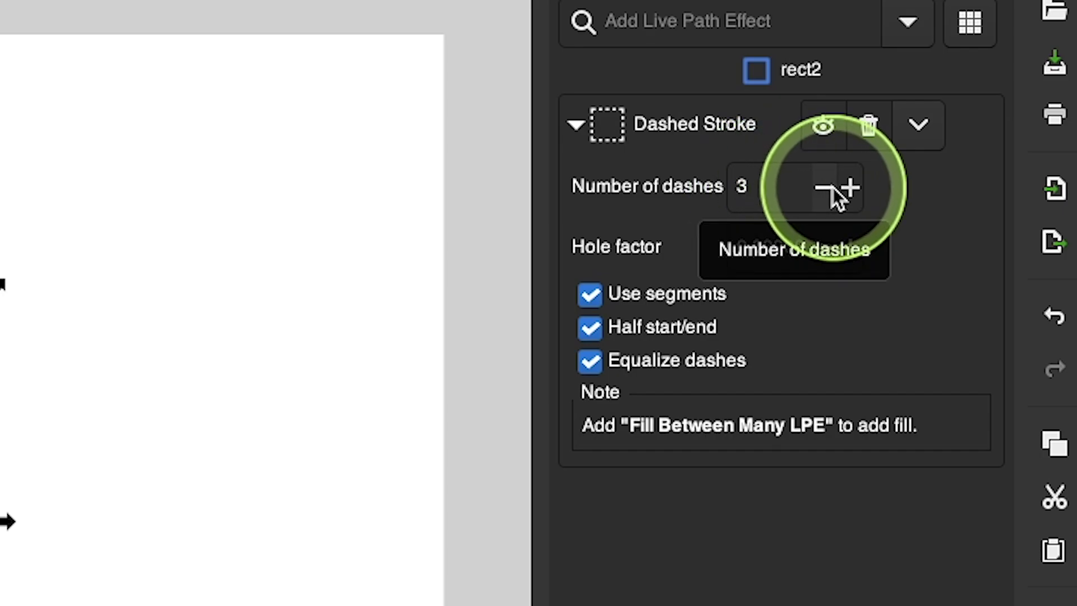
# Step: Raise the Dashed Stroke to 5 dashes and toggle Half start/end off, then back on
pyautogui.click(851, 187)
pyautogui.click(850, 187)
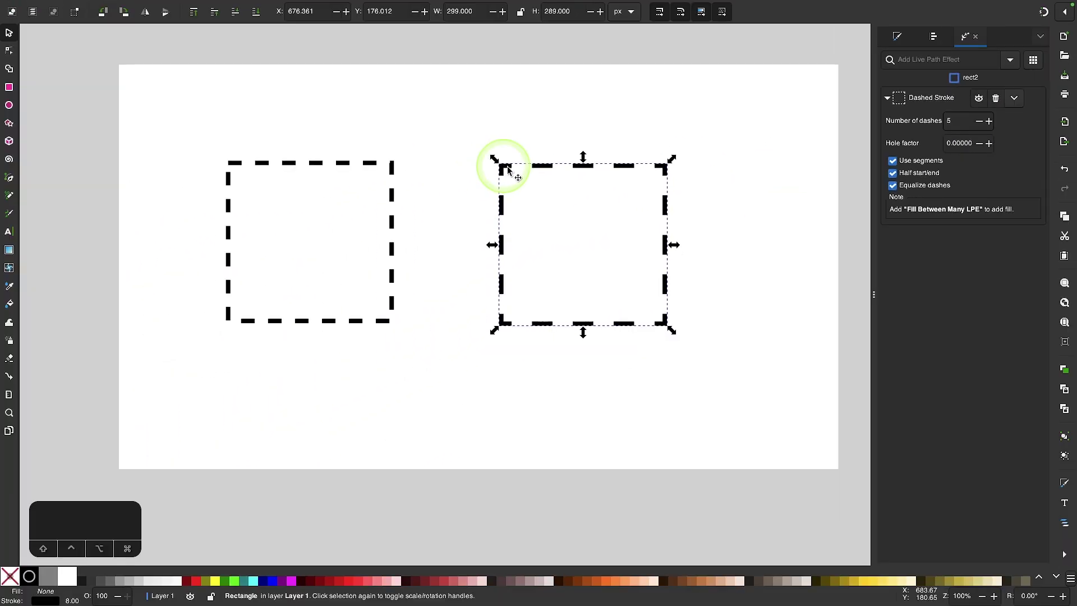
pyautogui.scroll(5, 508, 169)
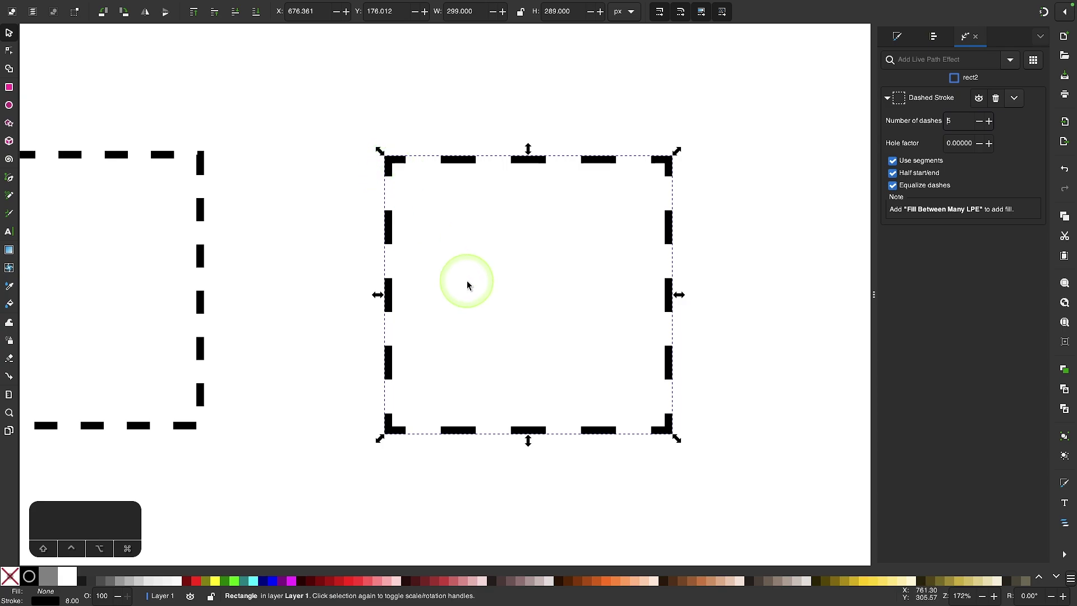
pyautogui.scroll(-2, 468, 285)
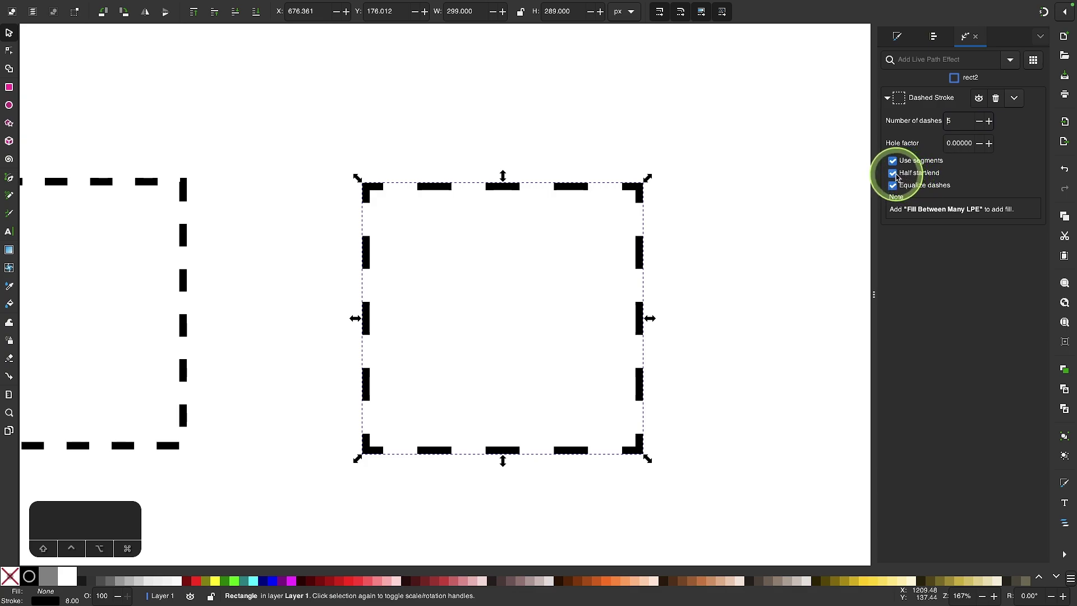
pyautogui.click(892, 173)
pyautogui.scroll(-2, 500, 257)
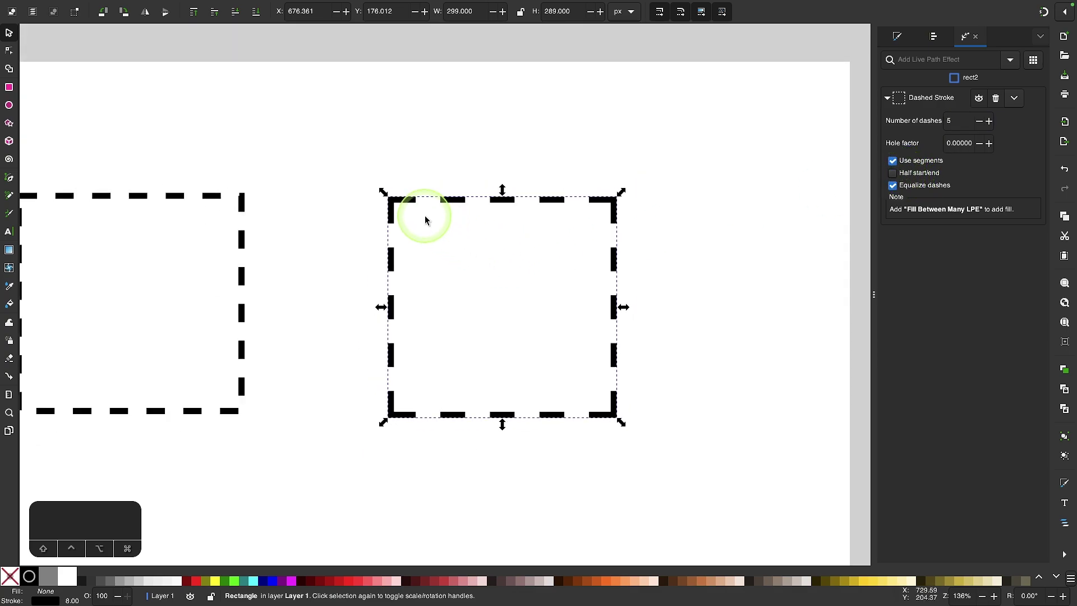
pyautogui.click(685, 288)
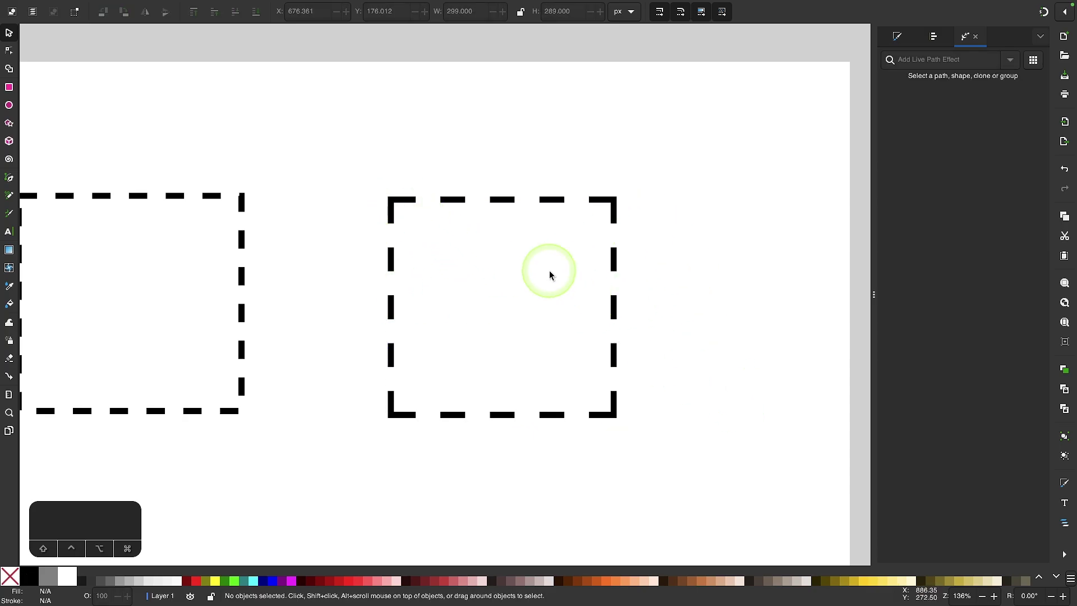
pyautogui.click(613, 307)
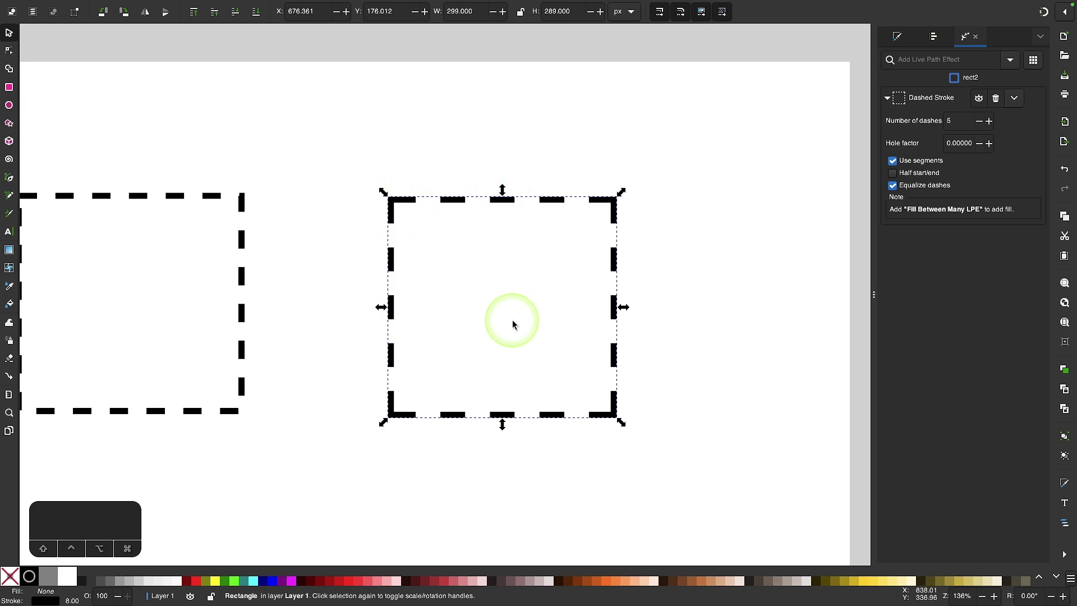
pyautogui.scroll(2, 526, 306)
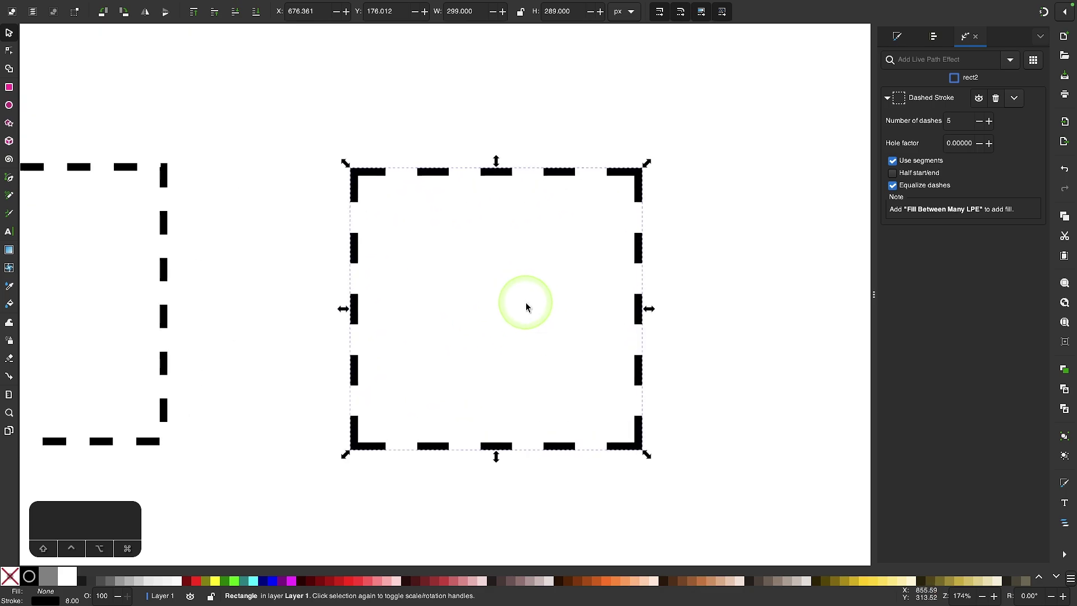
pyautogui.click(893, 174)
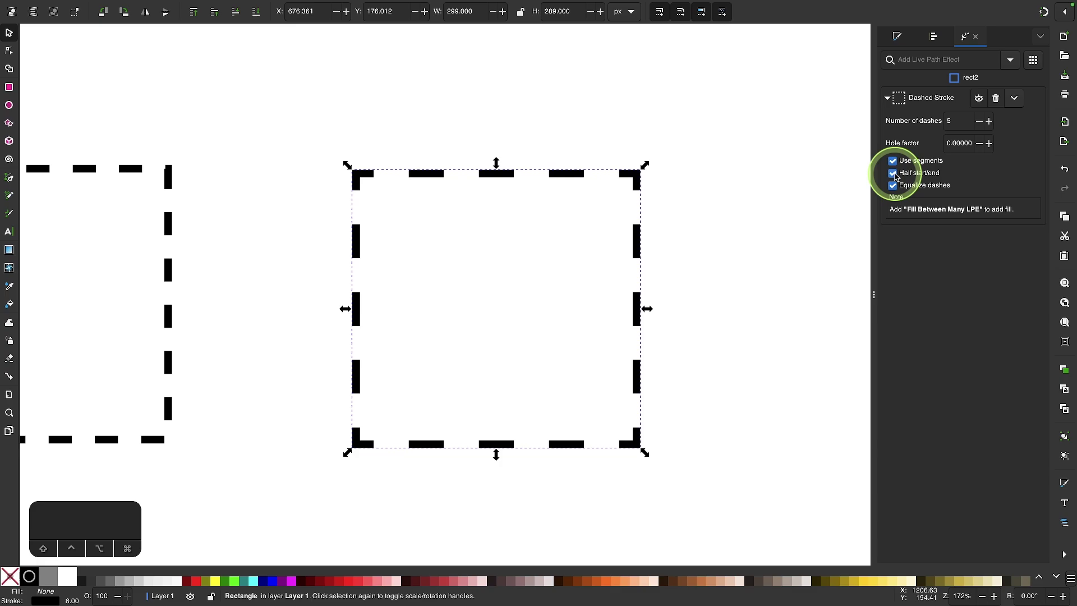
# Step: Try dash counts from 4 to 9, settling the Number of dashes at 6
pyautogui.click(989, 121)
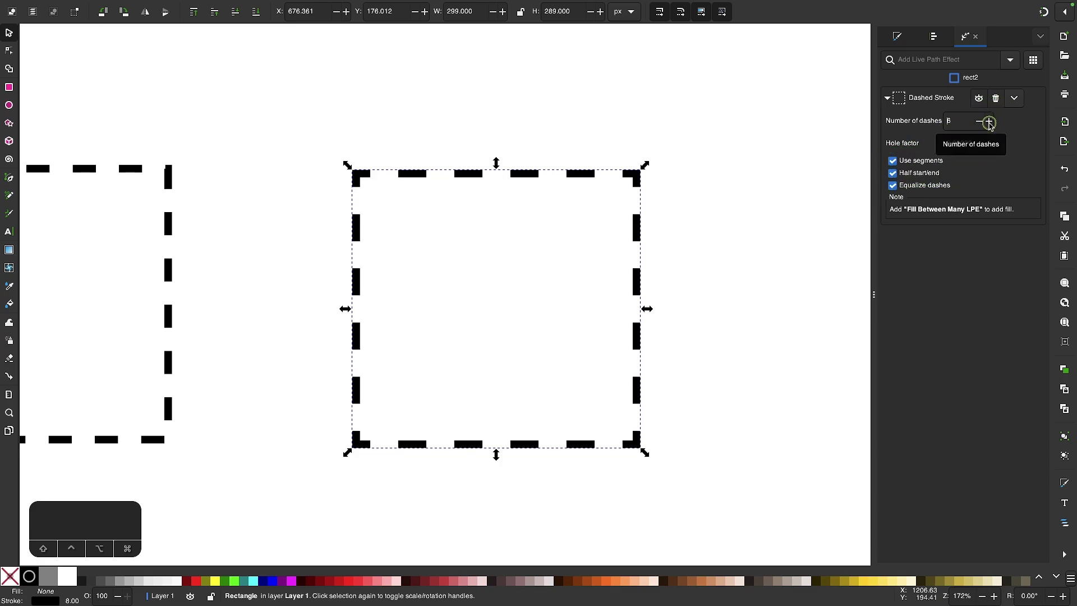
pyautogui.click(989, 122)
pyautogui.click(989, 121)
pyautogui.click(989, 122)
pyautogui.click(979, 122)
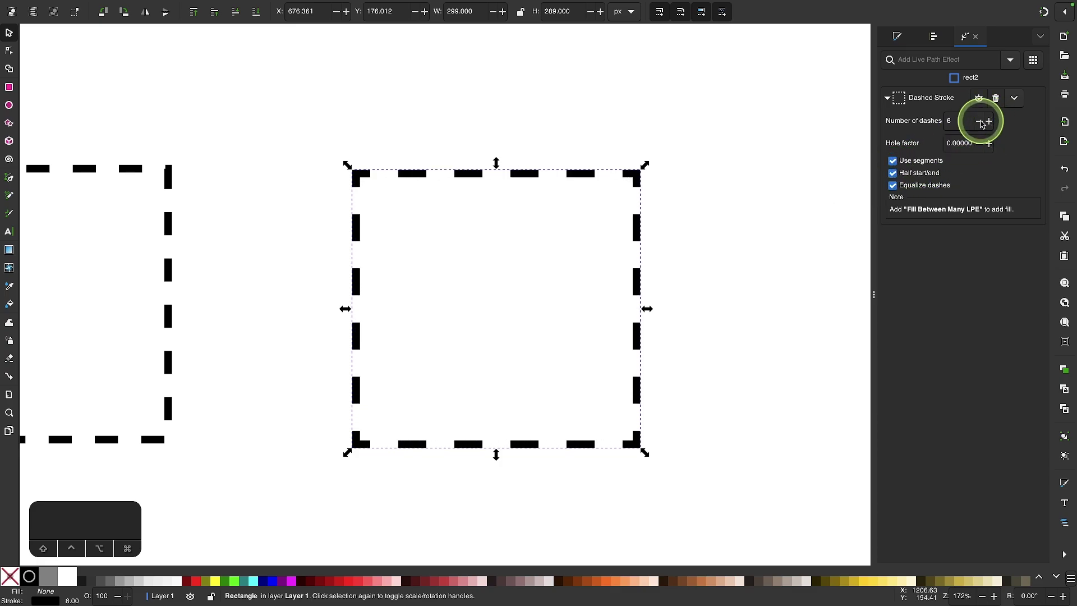
pyautogui.click(980, 122)
pyautogui.click(980, 122)
pyautogui.click(980, 122)
pyautogui.click(979, 122)
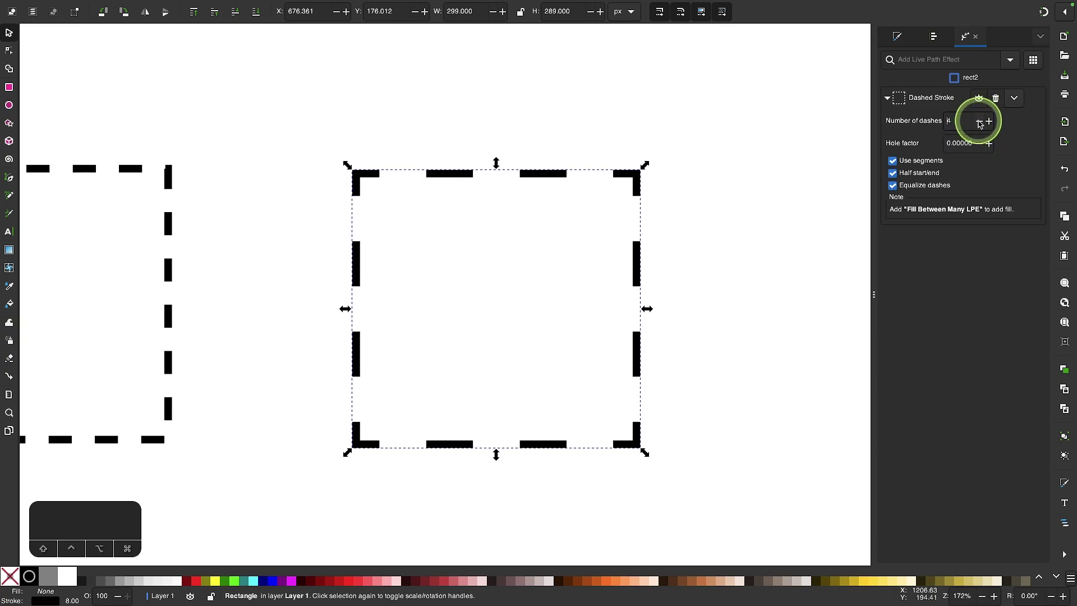
pyautogui.click(989, 122)
pyautogui.click(990, 121)
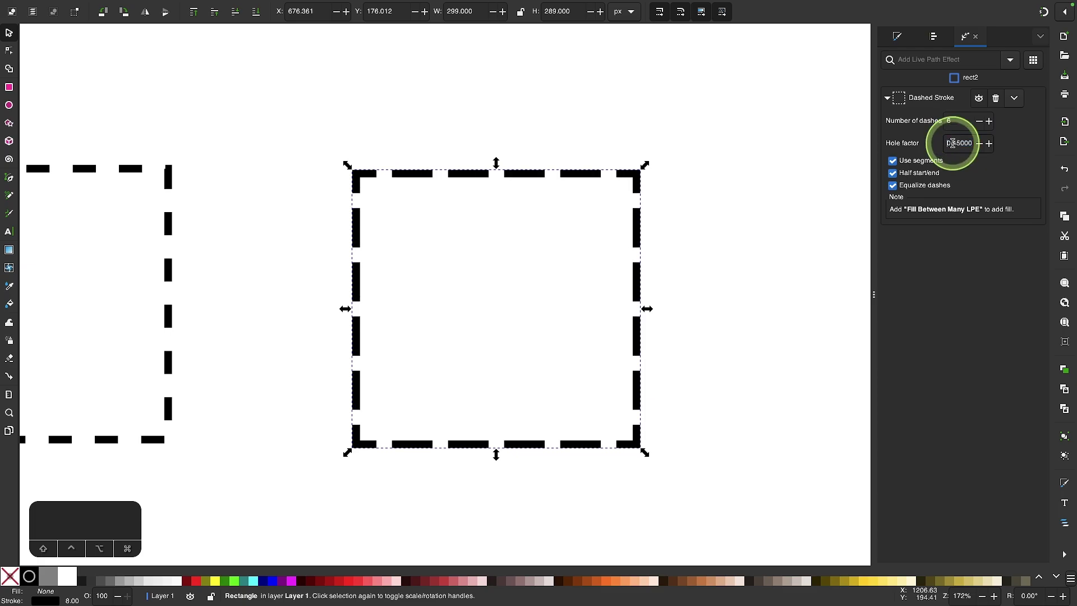
# Step: Adjust the hole factor for long dashes with narrow gaps, then bring up Stroke style
pyautogui.scroll(-3, 952, 143)
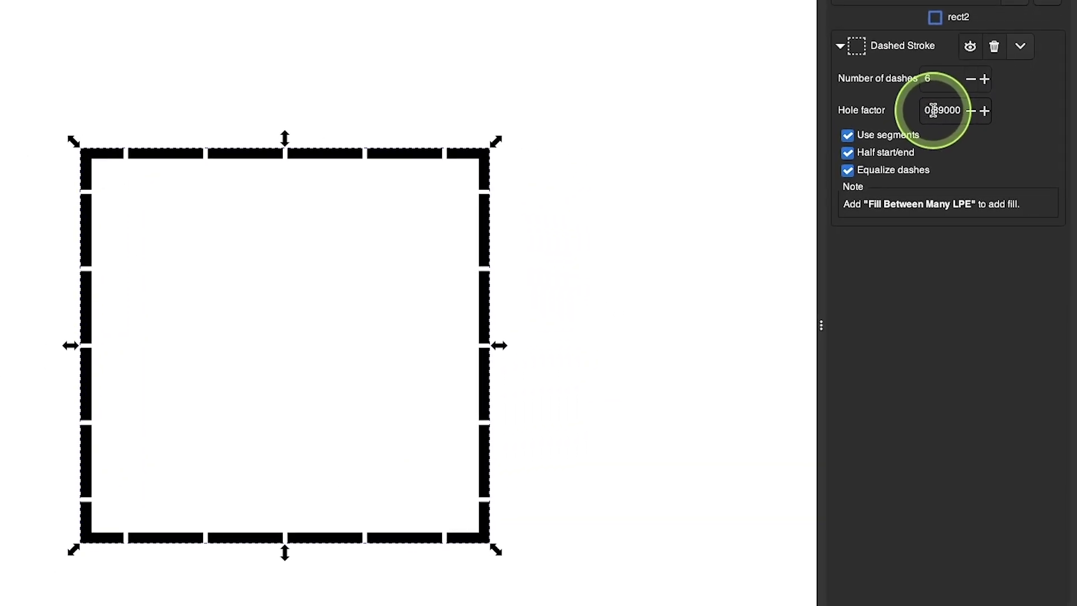
pyautogui.scroll(-10, 933, 110)
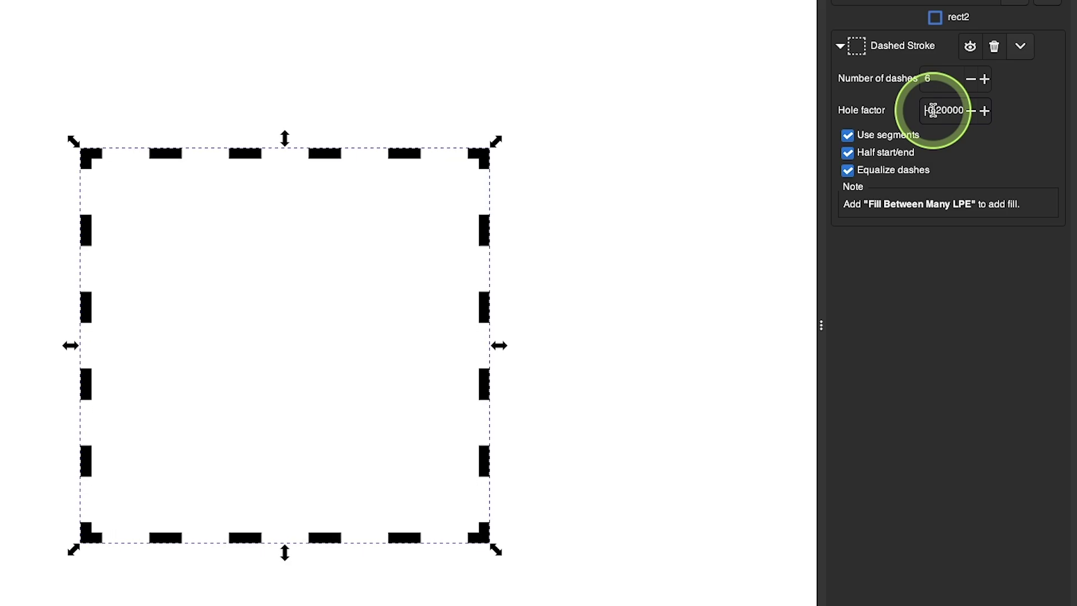
pyautogui.scroll(-4, 933, 110)
pyautogui.scroll(20, 933, 110)
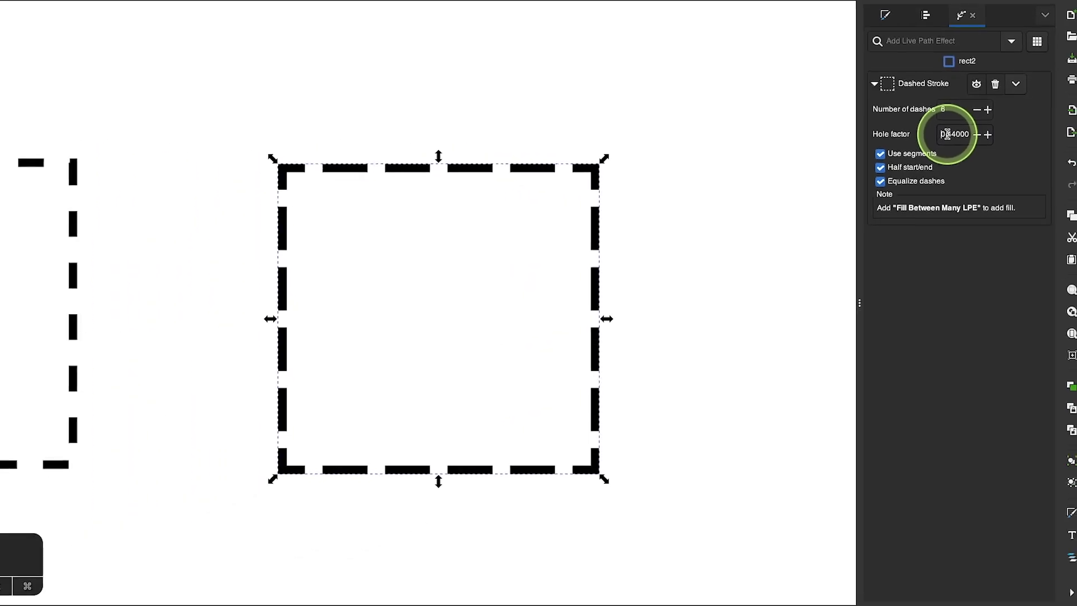
pyautogui.click(887, 16)
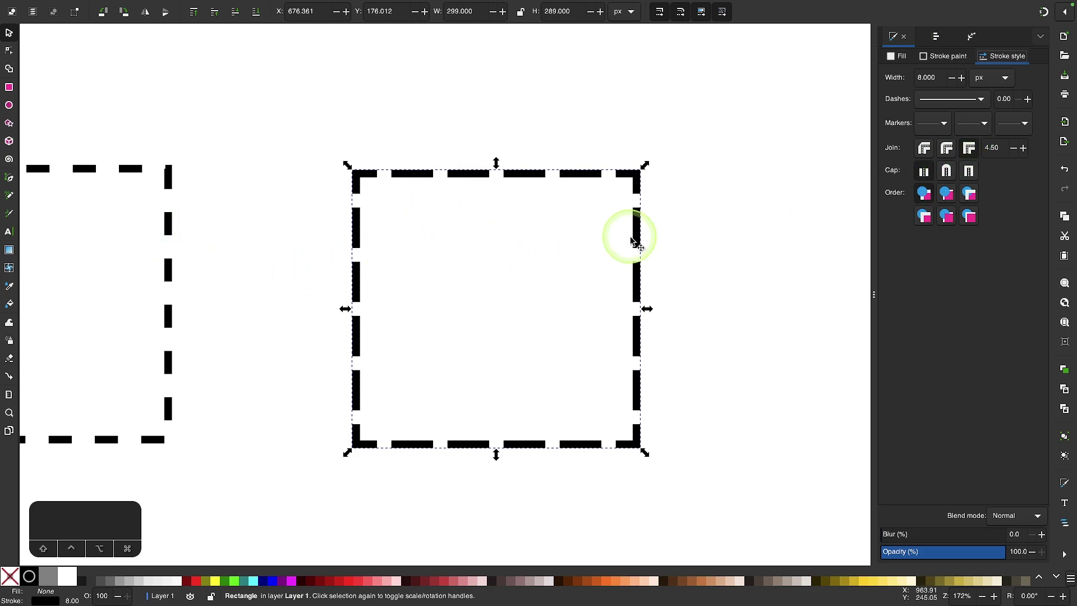
# Step: Set round caps and, after trying bevel and miter, round corner joins on the copy
pyautogui.click(947, 175)
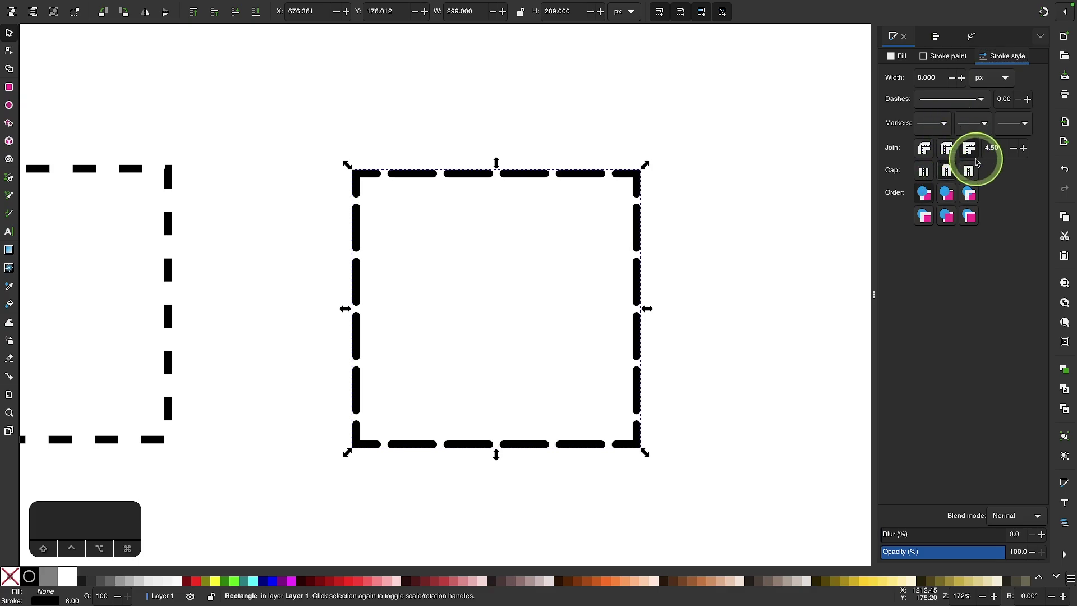
pyautogui.scroll(2, 612, 203)
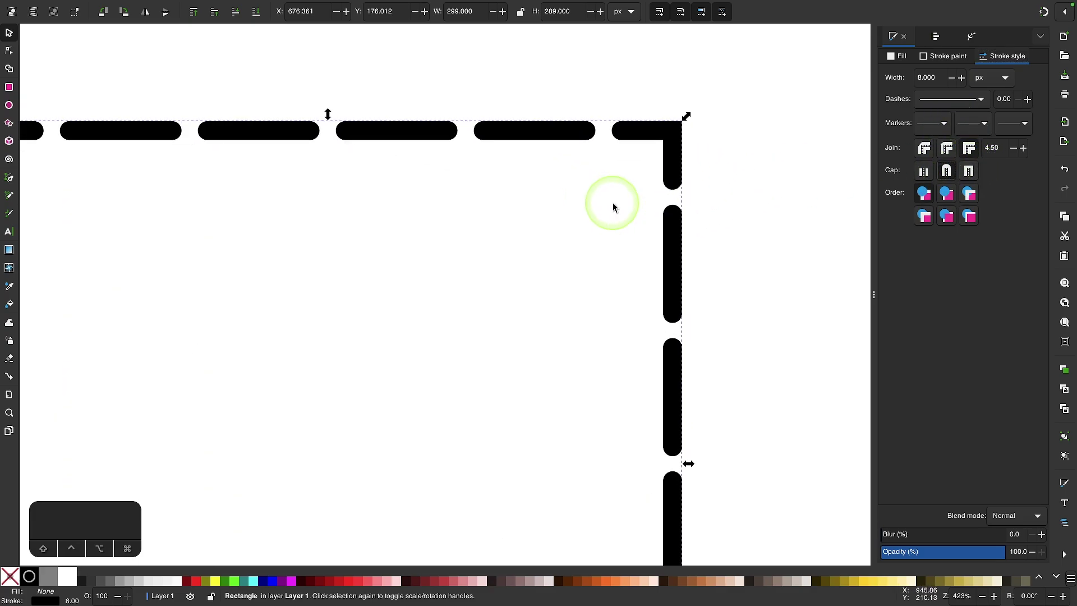
pyautogui.scroll(1, 580, 167)
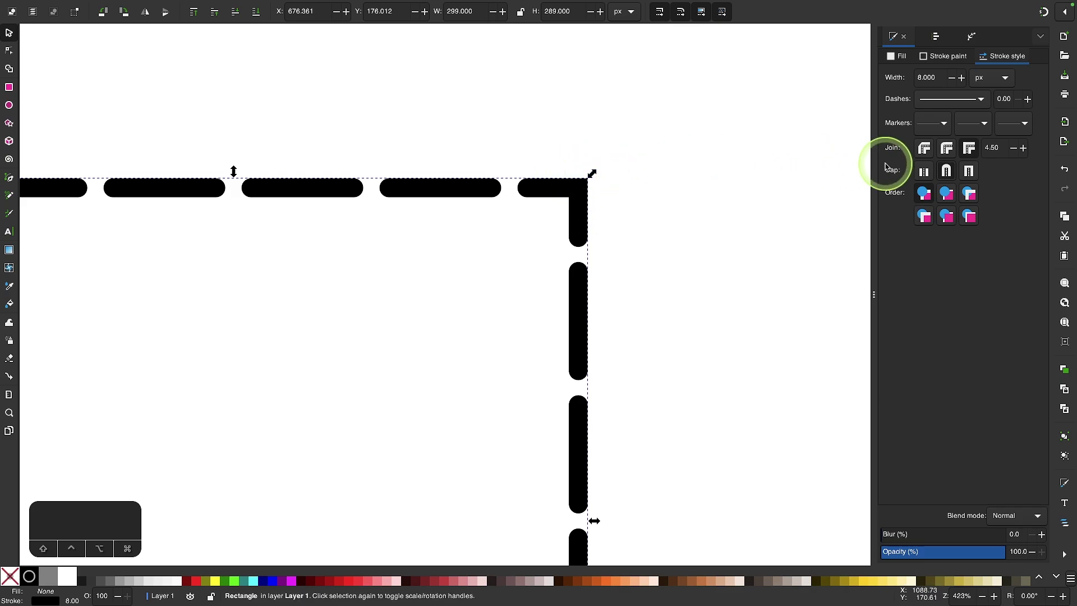
pyautogui.click(925, 149)
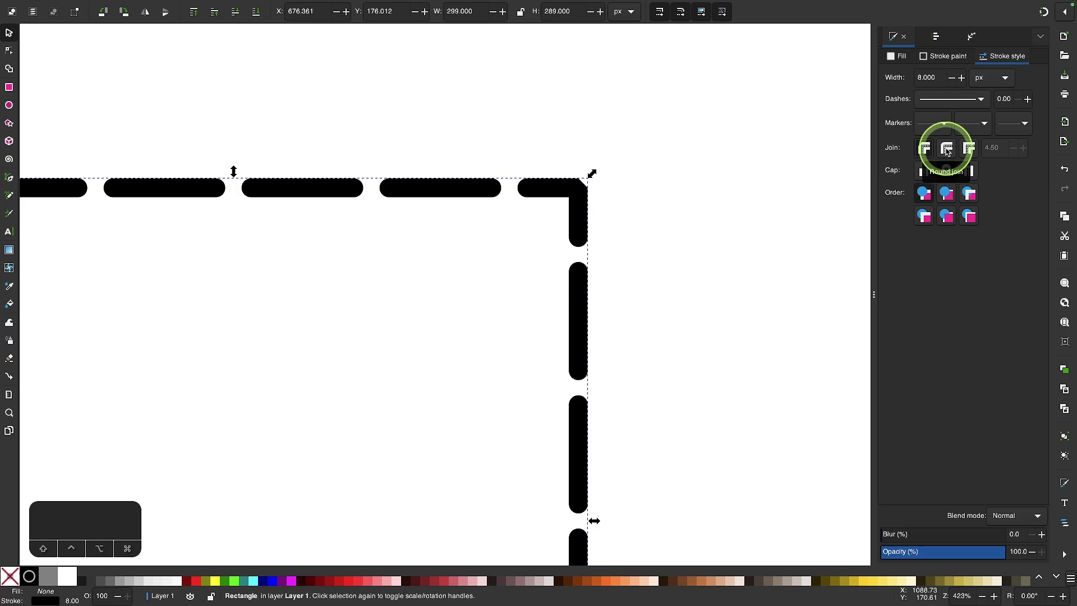
pyautogui.click(947, 149)
pyautogui.click(968, 149)
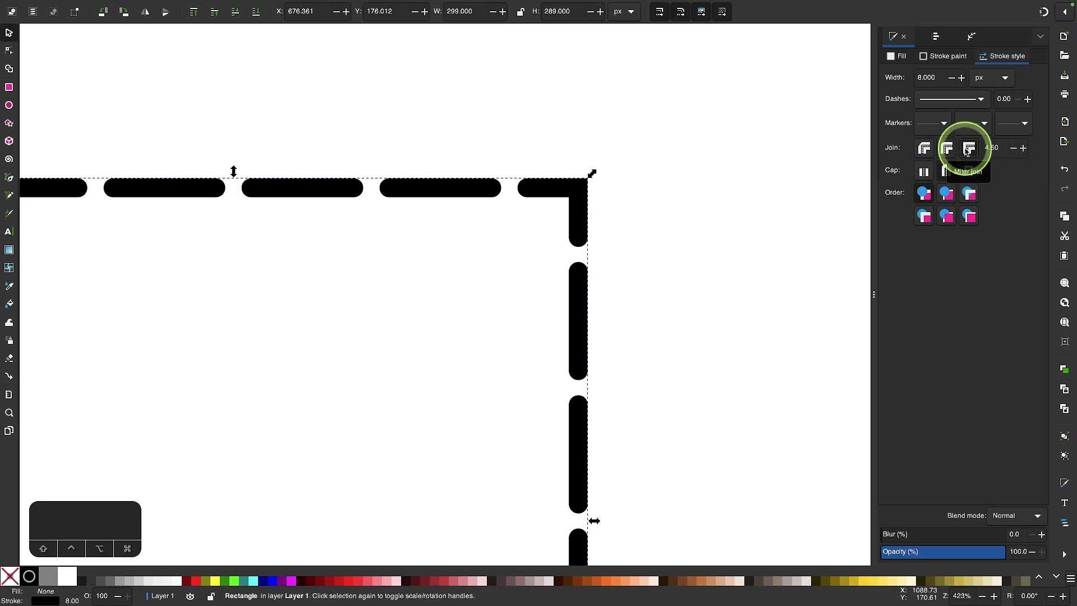
pyautogui.click(948, 148)
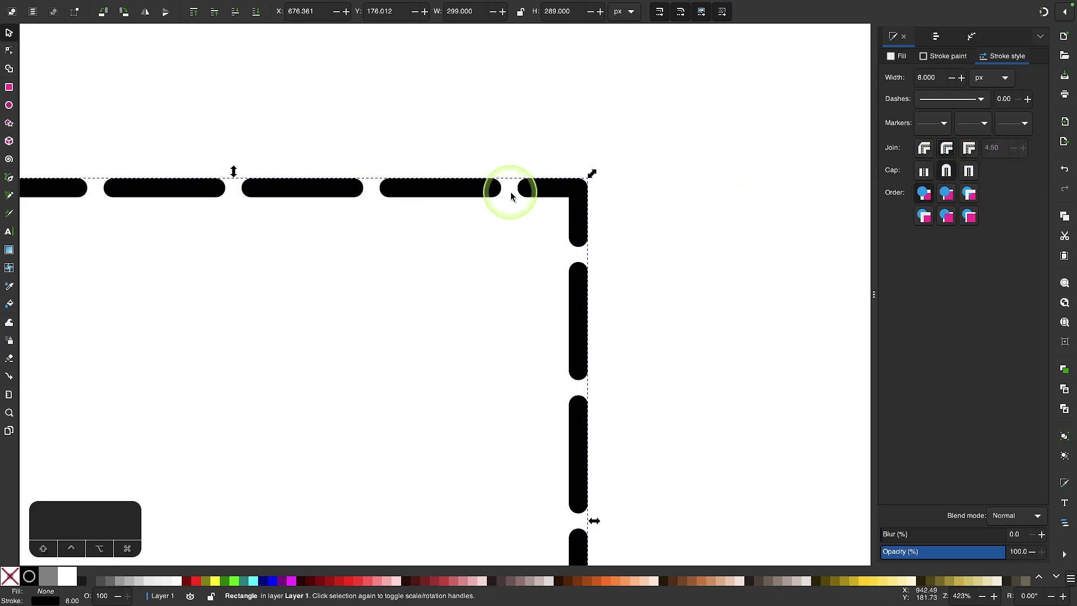
pyautogui.scroll(-3, 460, 196)
pyautogui.hscroll(-2, 460, 199)
pyautogui.hscroll(-2, 460, 199)
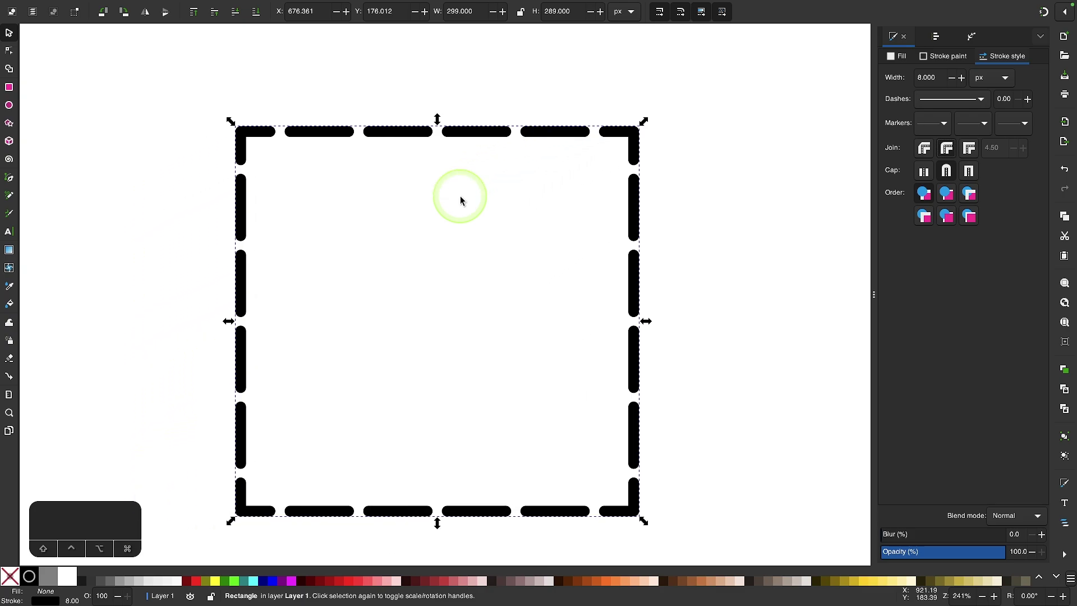
# Step: Lower the Dashed Stroke hole factor to -0.99999 so the dashes become dots
pyautogui.click(977, 40)
pyautogui.click(957, 140)
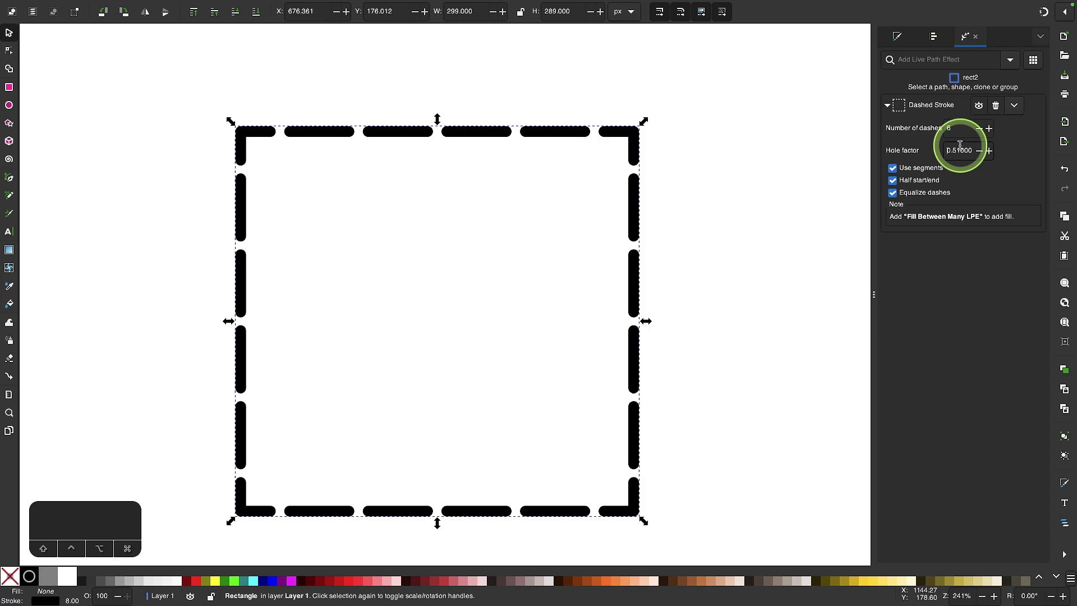
pyautogui.scroll(20, 961, 145)
pyautogui.scroll(-20, 961, 145)
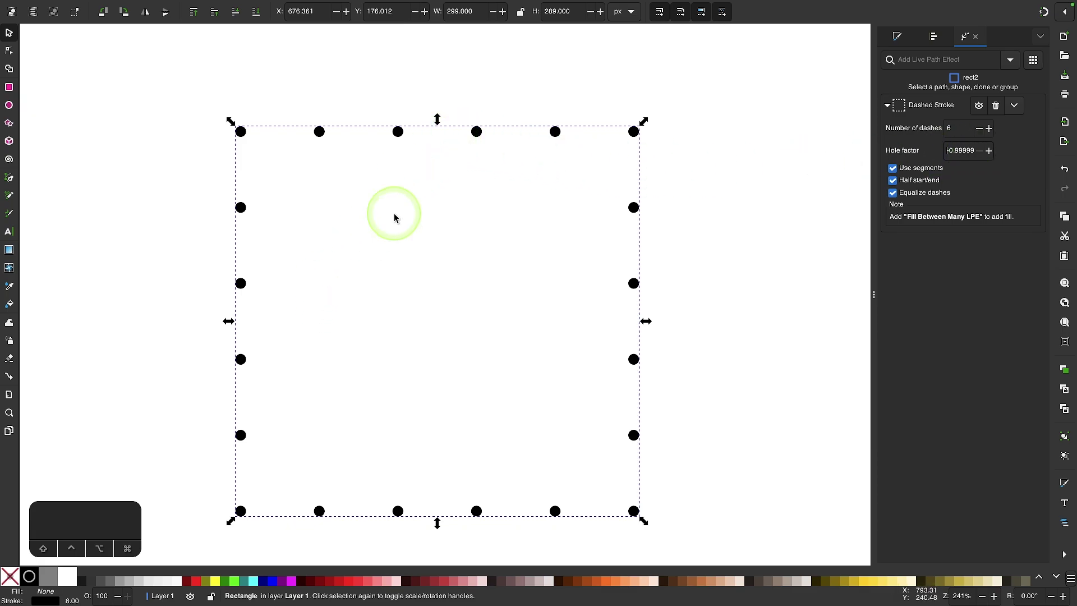
# Step: Increase the number of dashes to 21 for evenly spaced round dots per side
pyautogui.click(989, 129)
pyautogui.click(989, 128)
pyautogui.click(989, 129)
pyautogui.click(990, 129)
pyautogui.click(990, 128)
pyautogui.click(989, 128)
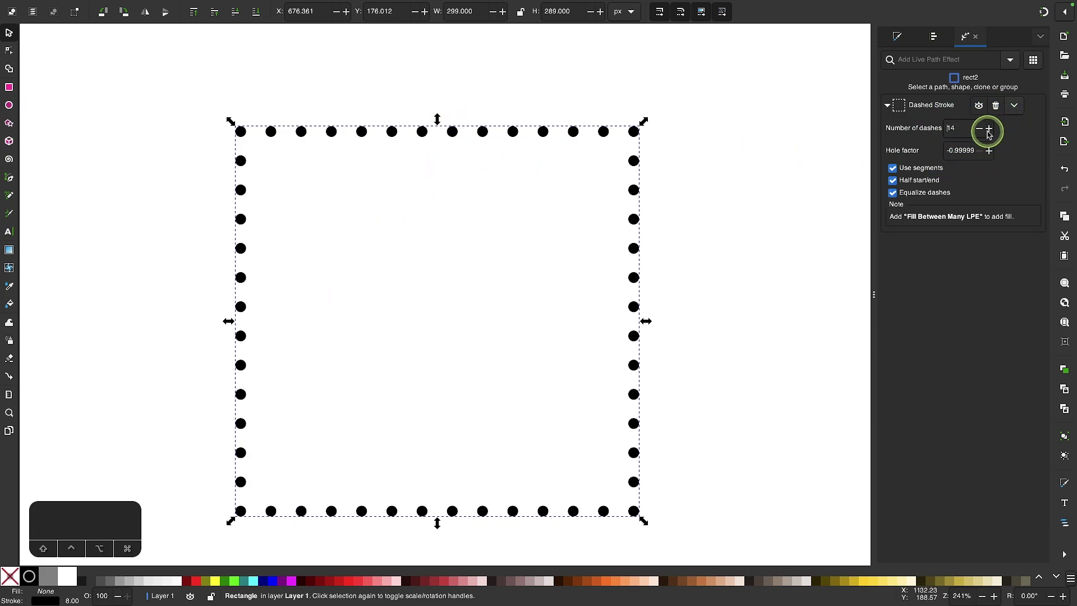
pyautogui.click(989, 128)
pyautogui.click(989, 129)
pyautogui.click(990, 129)
pyautogui.click(989, 128)
pyautogui.click(989, 128)
pyautogui.click(989, 129)
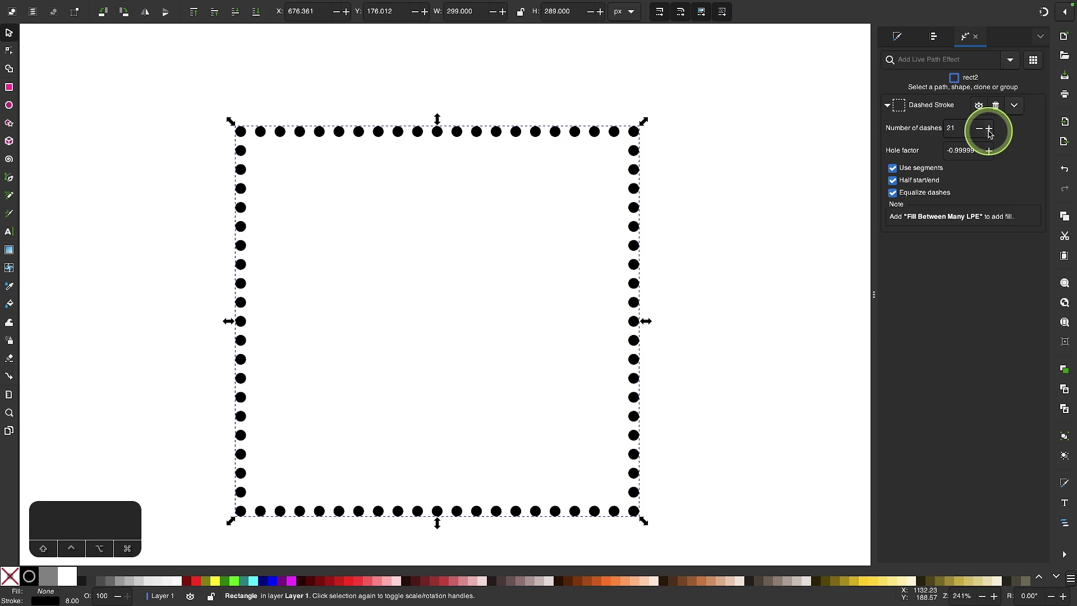
pyautogui.scroll(-5, 454, 313)
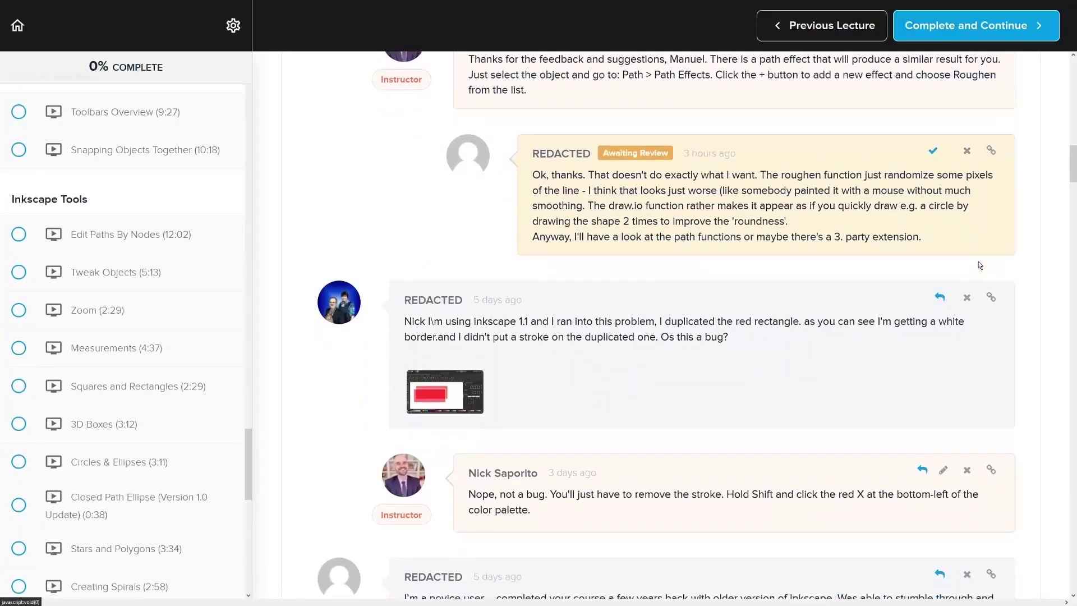
# Step: Scroll down the lecture thread to the instructor's reply about version 1.2 lessons
pyautogui.scroll(-4, 979, 262)
pyautogui.scroll(-5, 1005, 257)
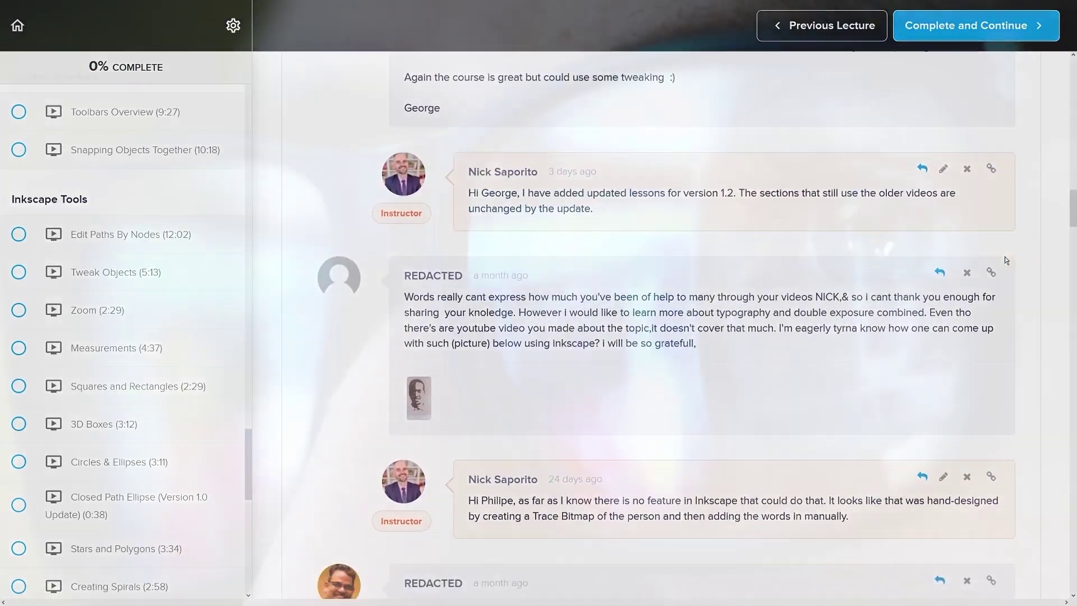